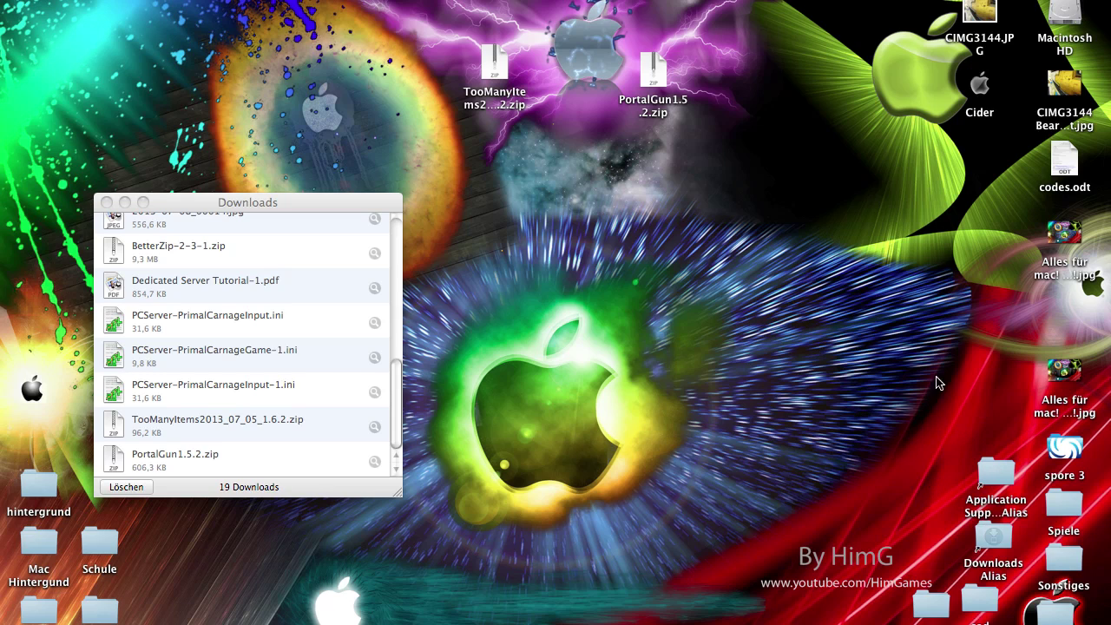
- Open the minecraft folder inside Application Support and arrange its window to show the whole folder listing
double_click(996, 469)
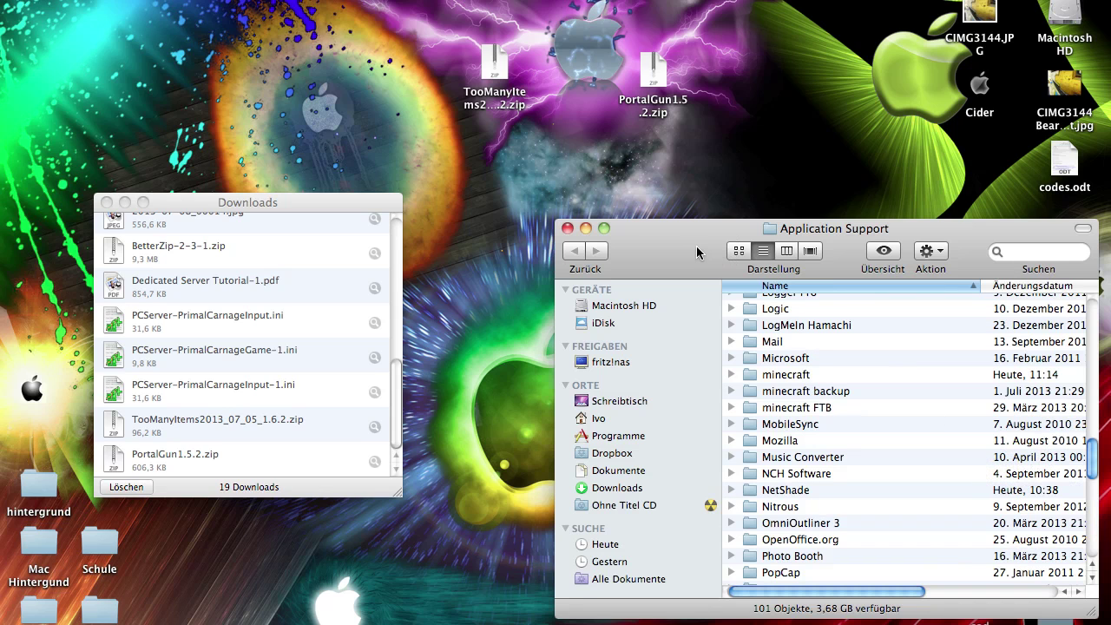
double_click(804, 374)
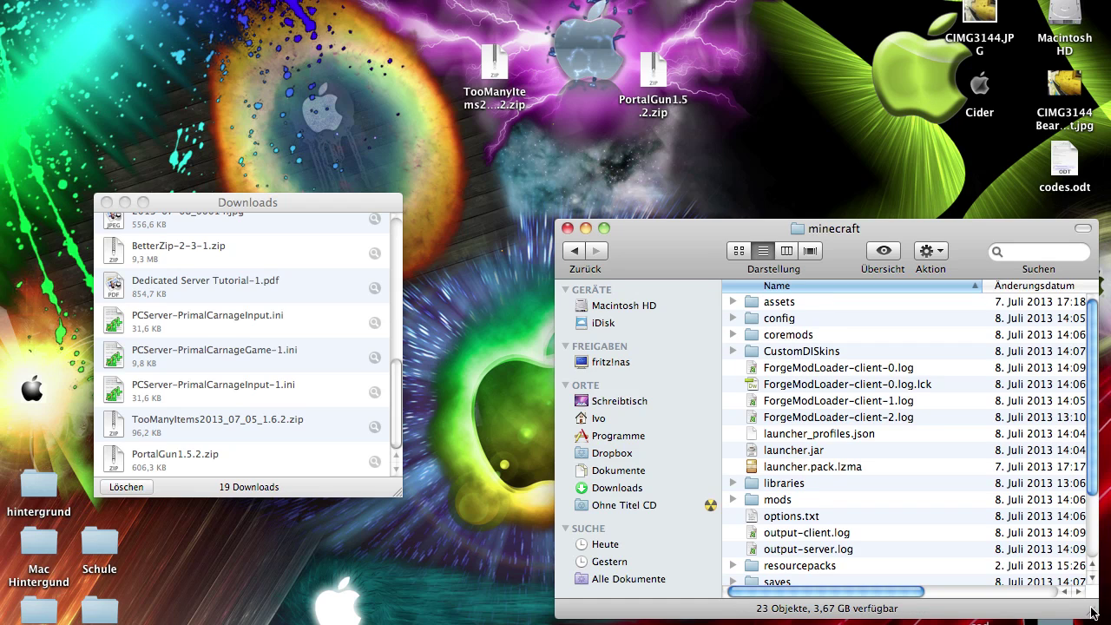
left_click_drag(1092, 613, 998, 624)
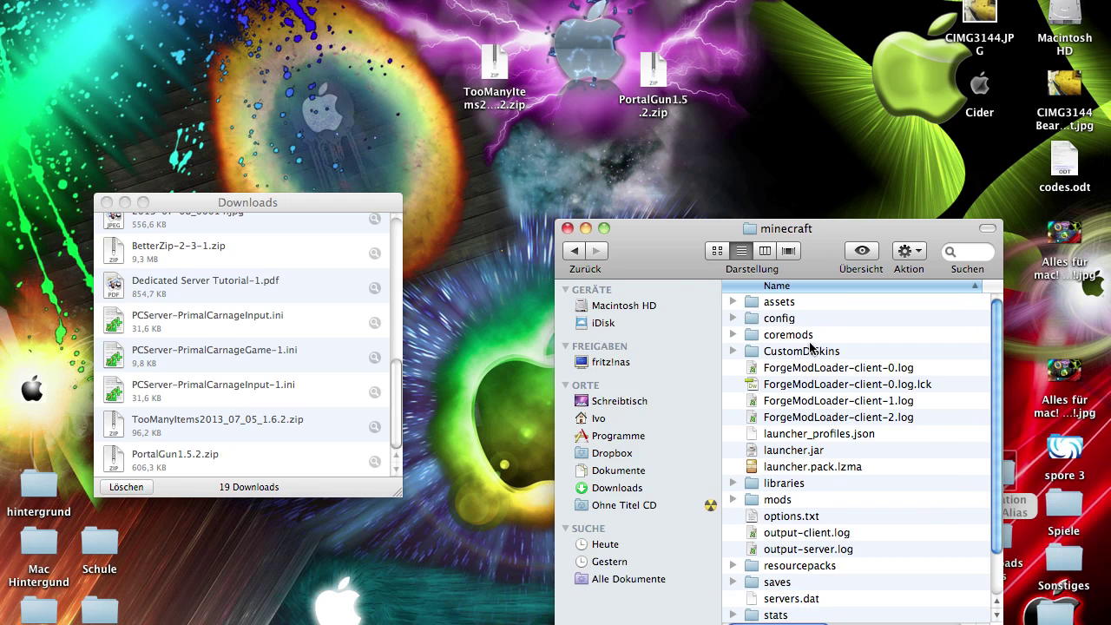
left_click_drag(693, 250, 760, 170)
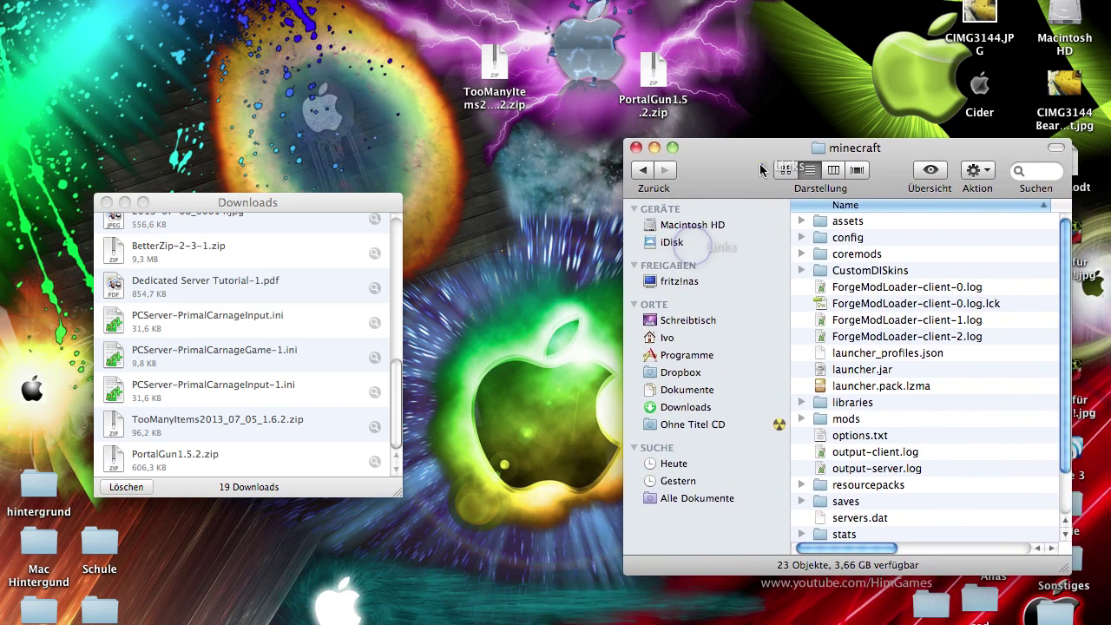
left_click_drag(1069, 571, 1058, 623)
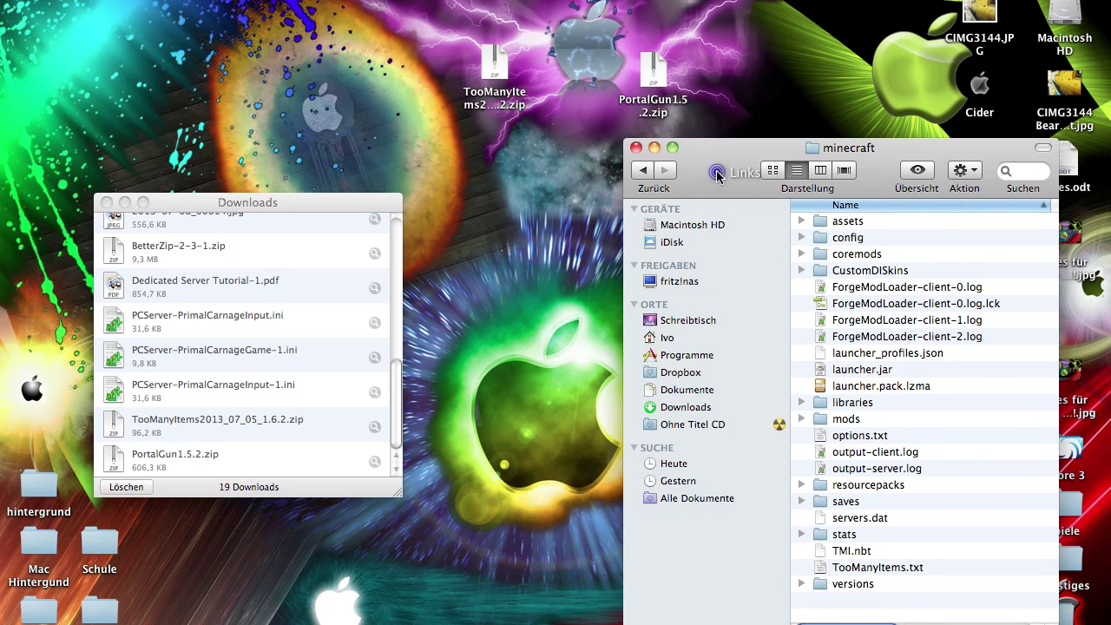
left_click_drag(723, 176, 756, 173)
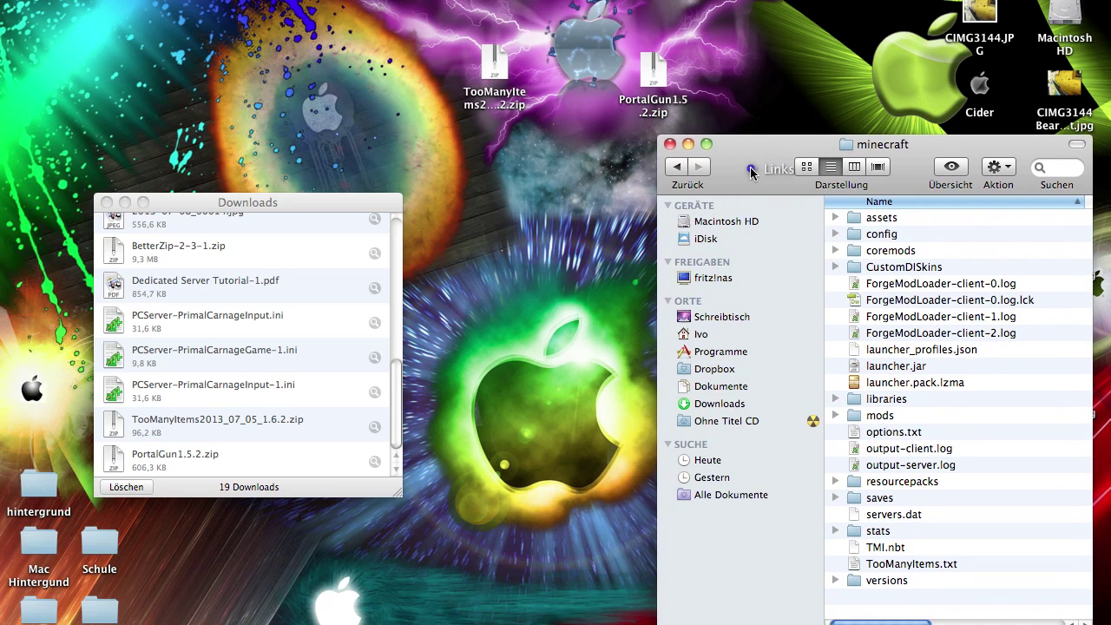
- Close the Downloads list window to clear the desktop beside the minecraft folder
left_click(888, 608)
left_click(888, 610)
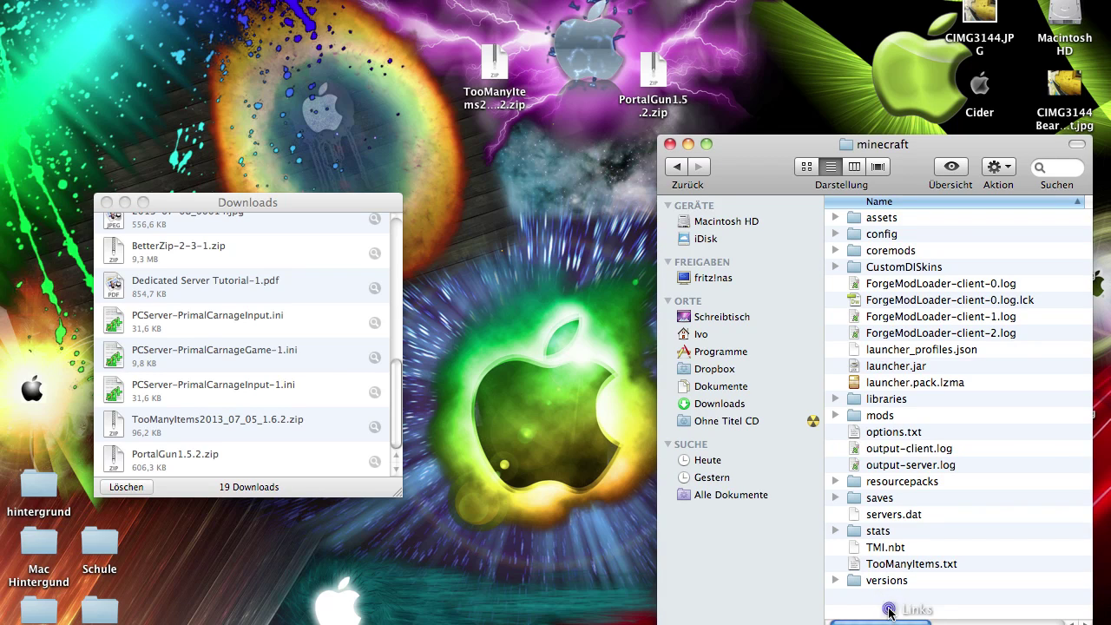
left_click(107, 203)
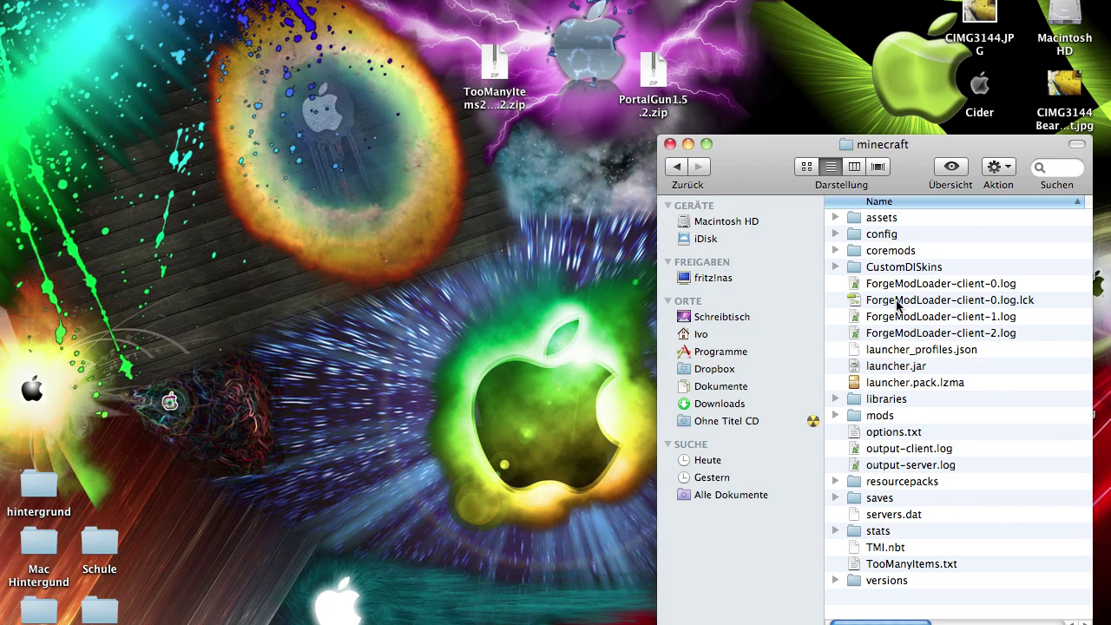
- Go back to Application Support and copy the minecraft folder to the desktop
key("super+bracketleft")
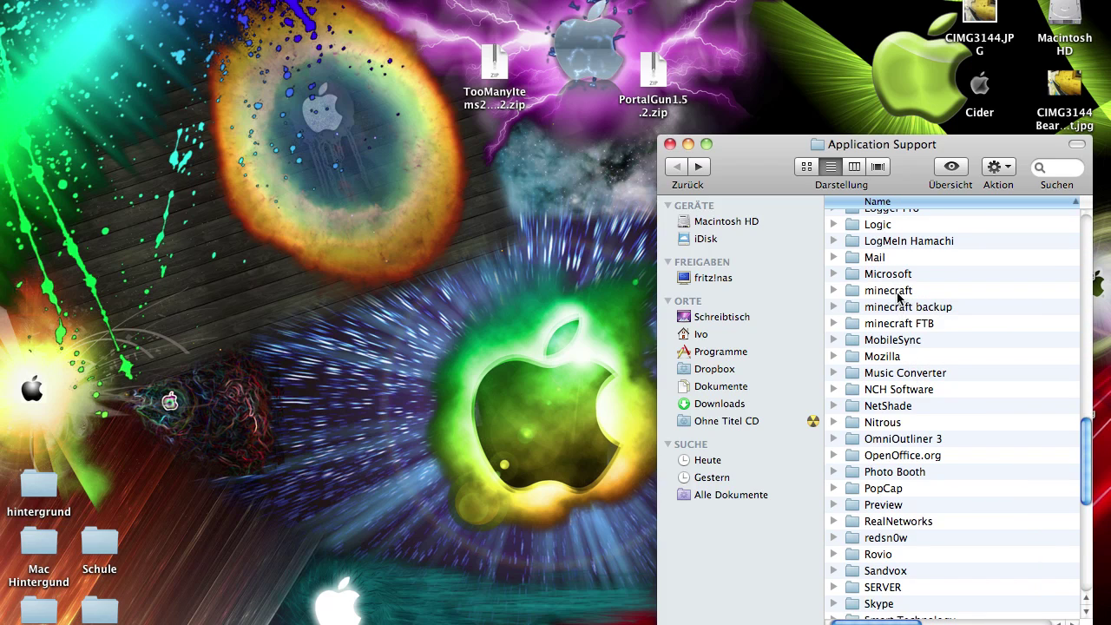
left_click(897, 293)
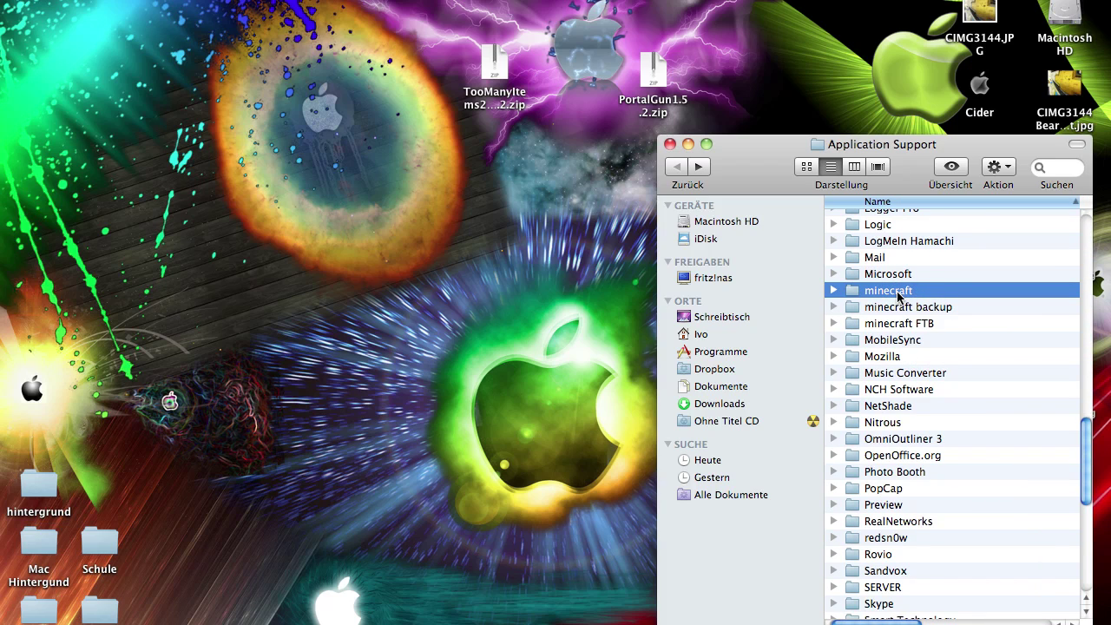
left_click(790, 86)
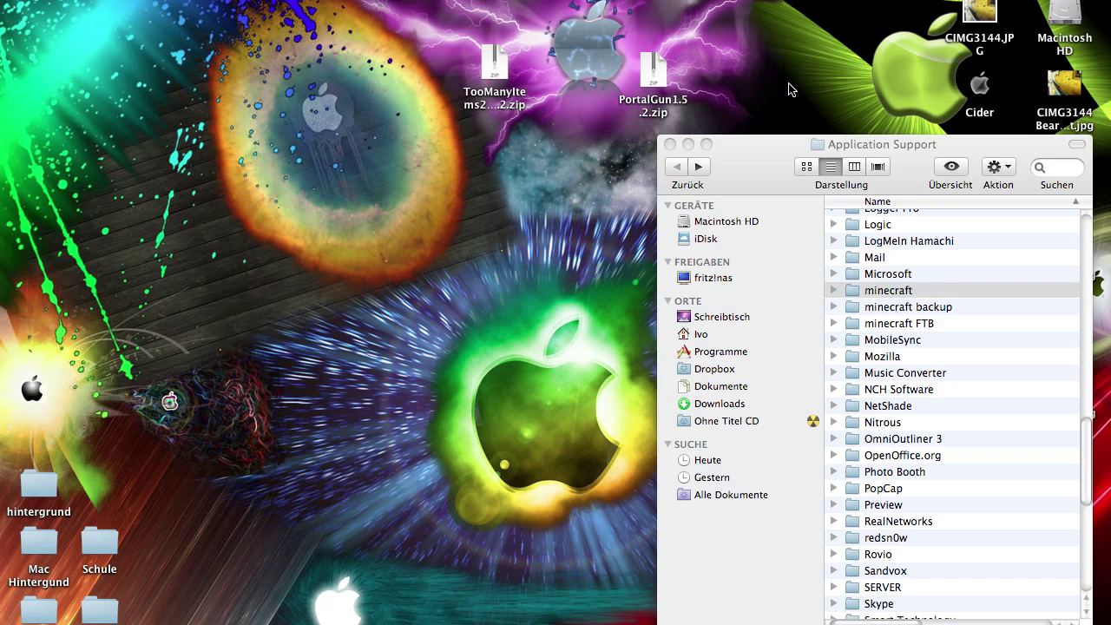
left_click(779, 78)
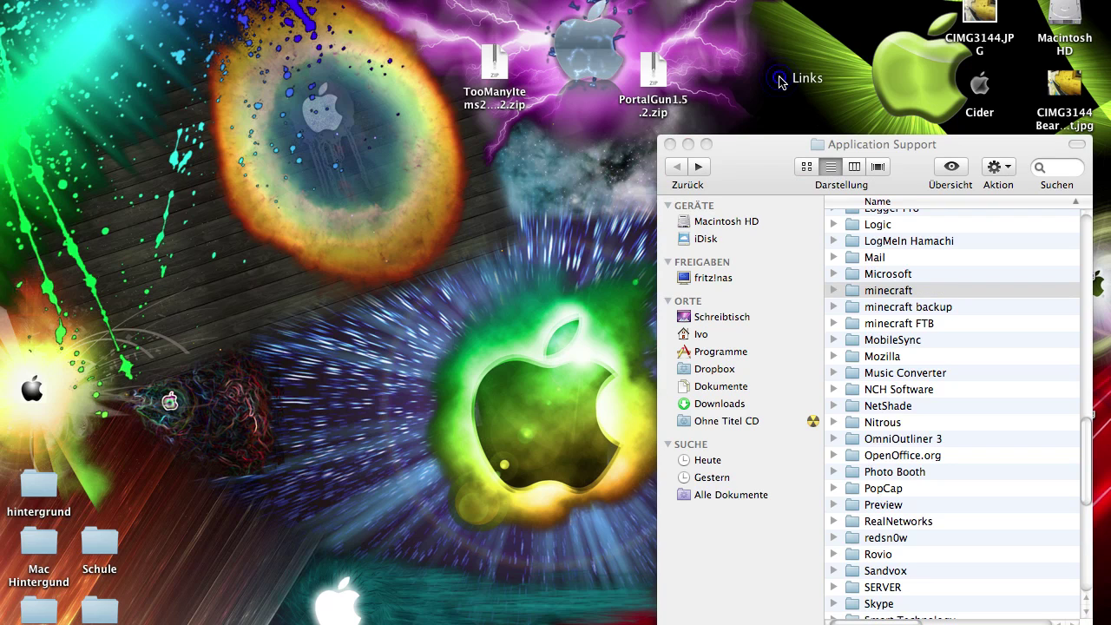
left_click(760, 163)
left_click_drag(760, 163, 749, 323)
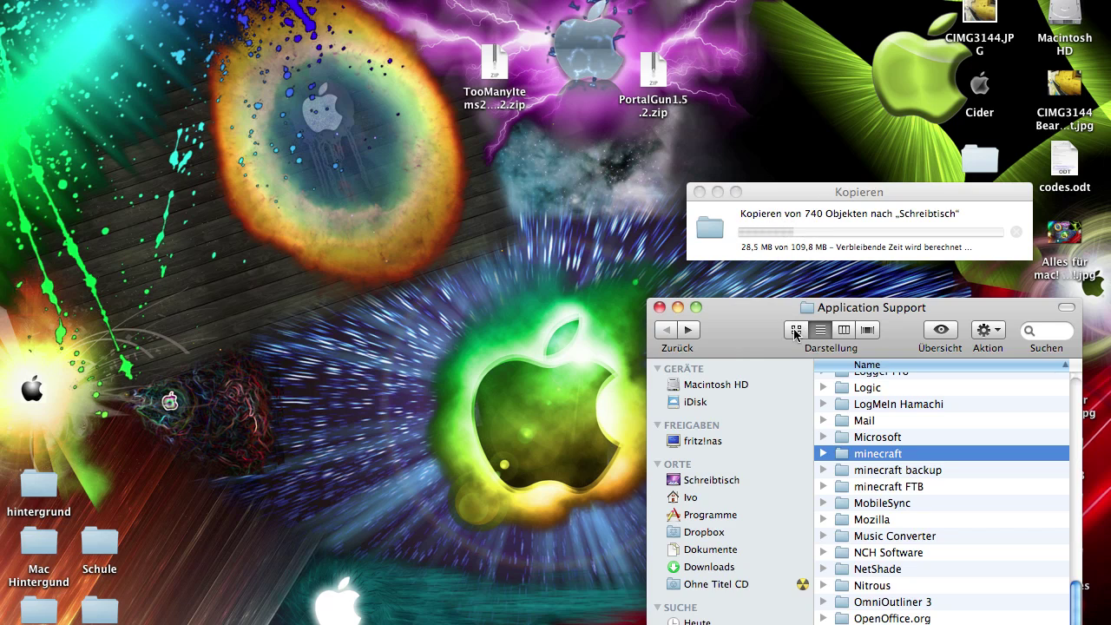
left_click(778, 127)
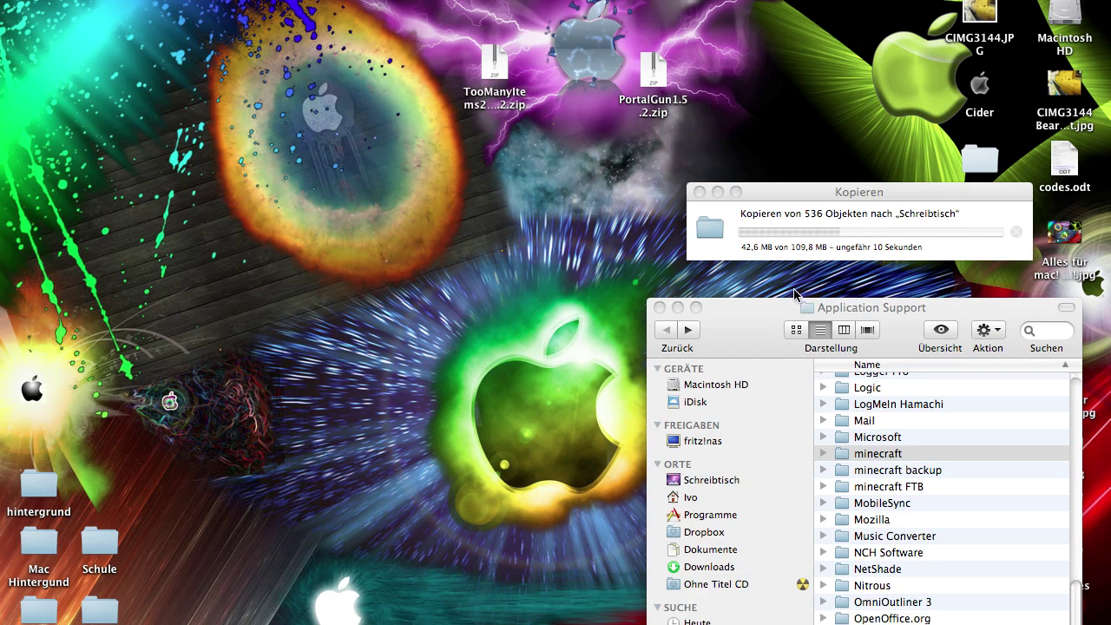
- Open the original minecraft folder in Application Support and reposition its window so all its files are in view
left_click_drag(754, 341, 768, 319)
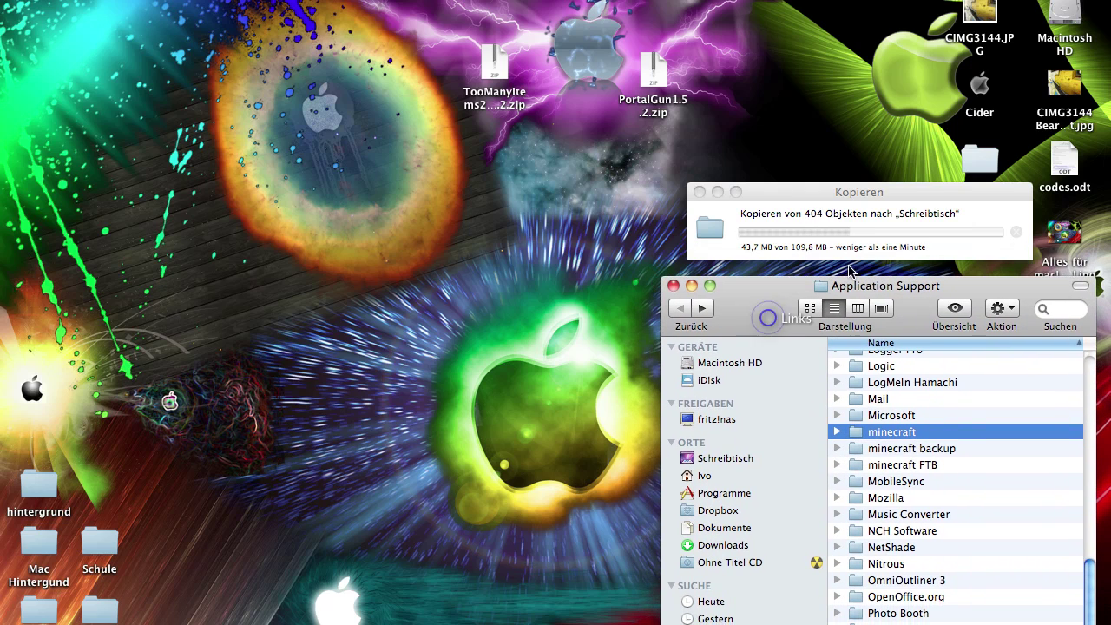
double_click(894, 432)
mouse_move(765, 322)
left_mouse_down()
mouse_move(761, 367)
mouse_move(759, 325)
left_mouse_up()
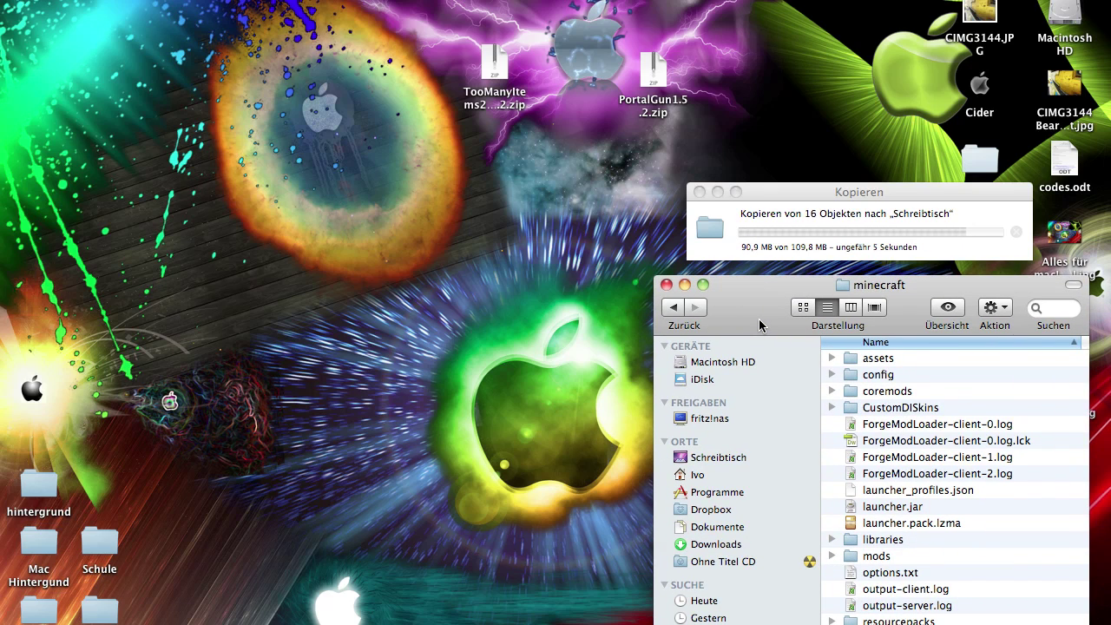
left_click(981, 163)
left_click(980, 163)
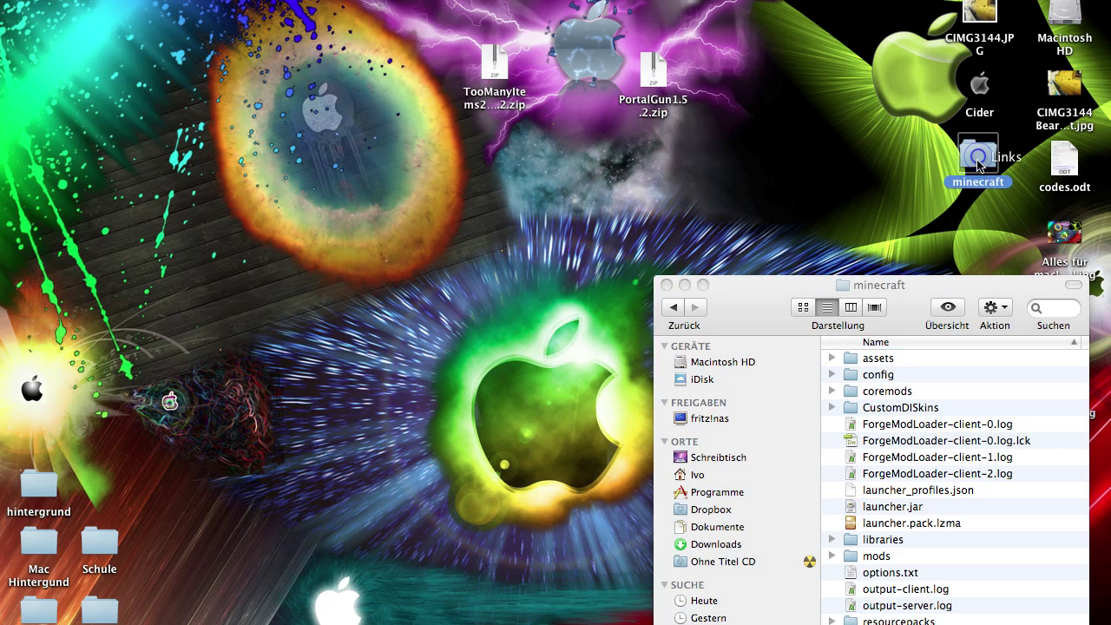
left_click_drag(787, 298, 788, 211)
key("super+bracketleft")
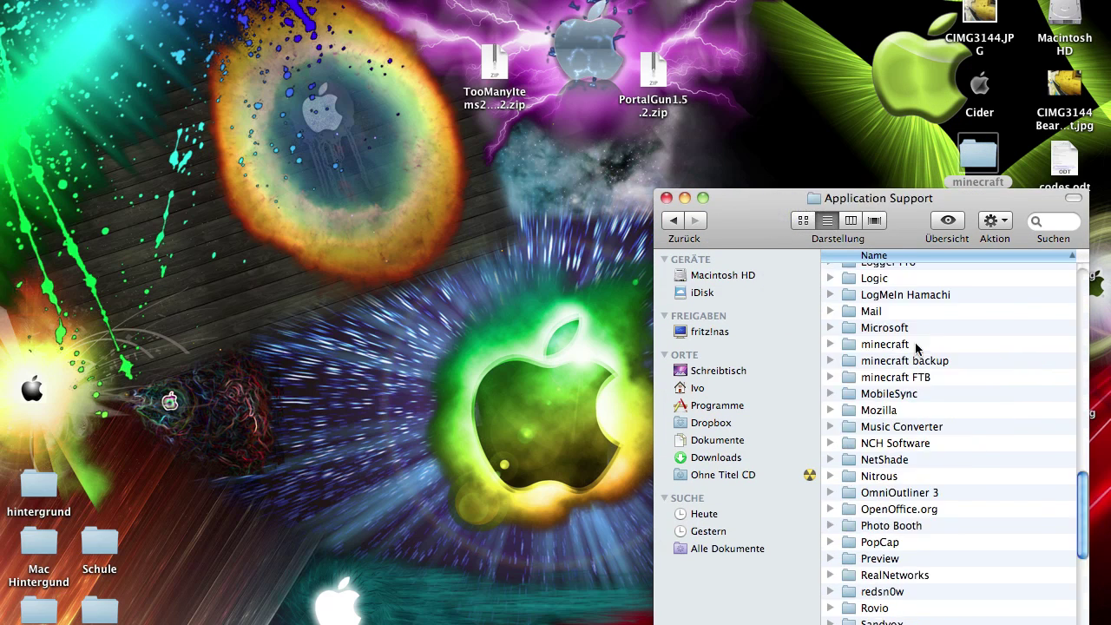
double_click(872, 343)
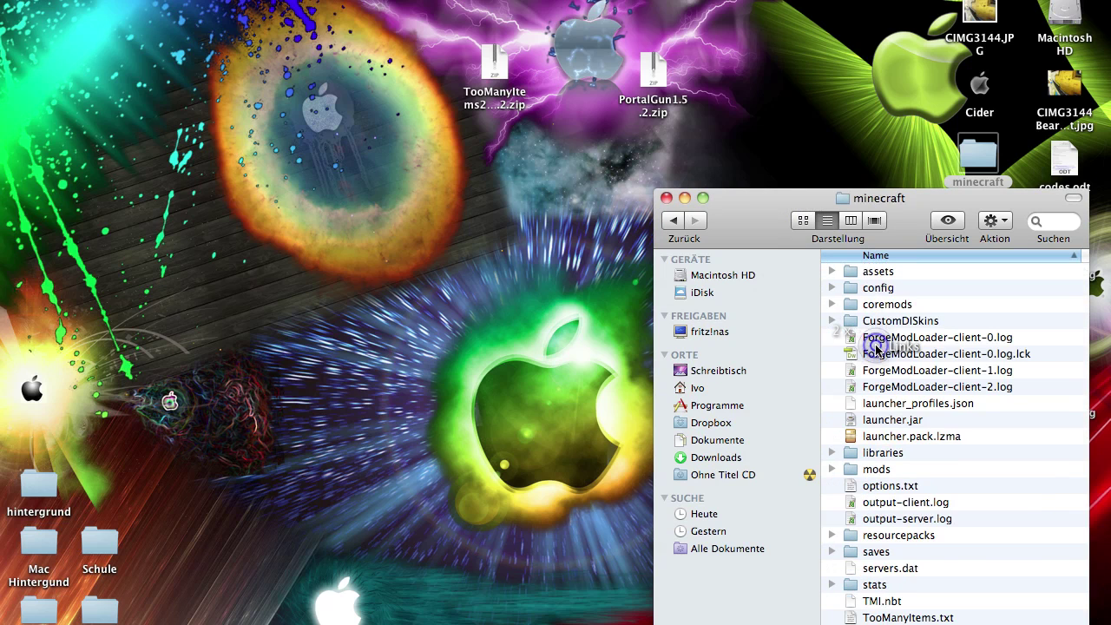
left_click_drag(773, 221, 782, 165)
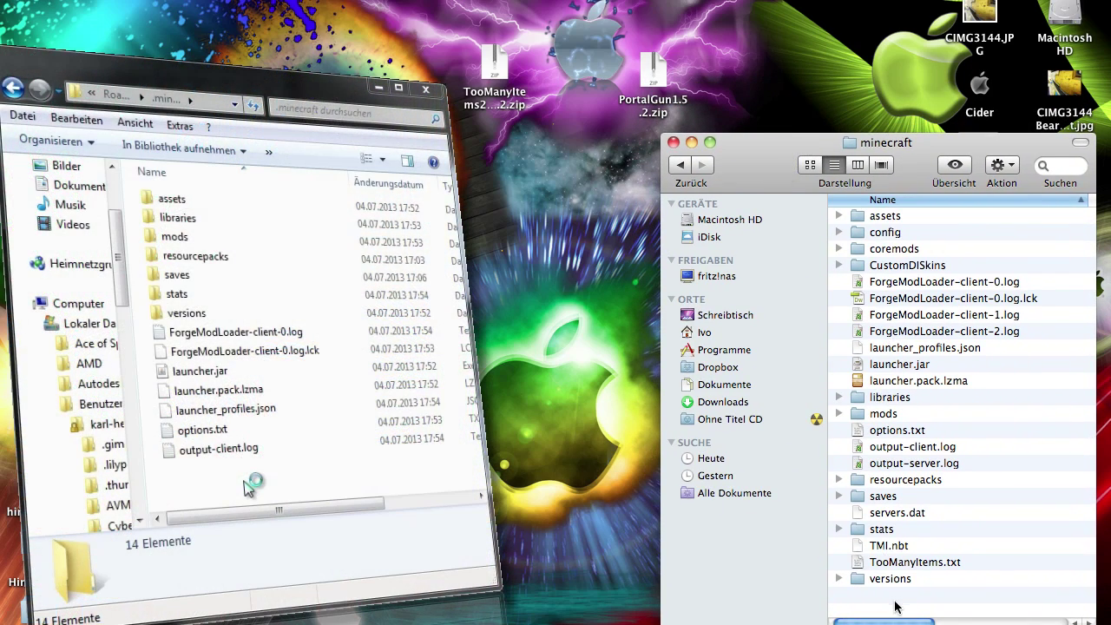
- Select everything in the minecraft folder, leaving out saves, servers.dat, stats and versions, and mirror this in the Windows folder, also leaving out resourcepacks
left_click_drag(896, 599, 896, 153)
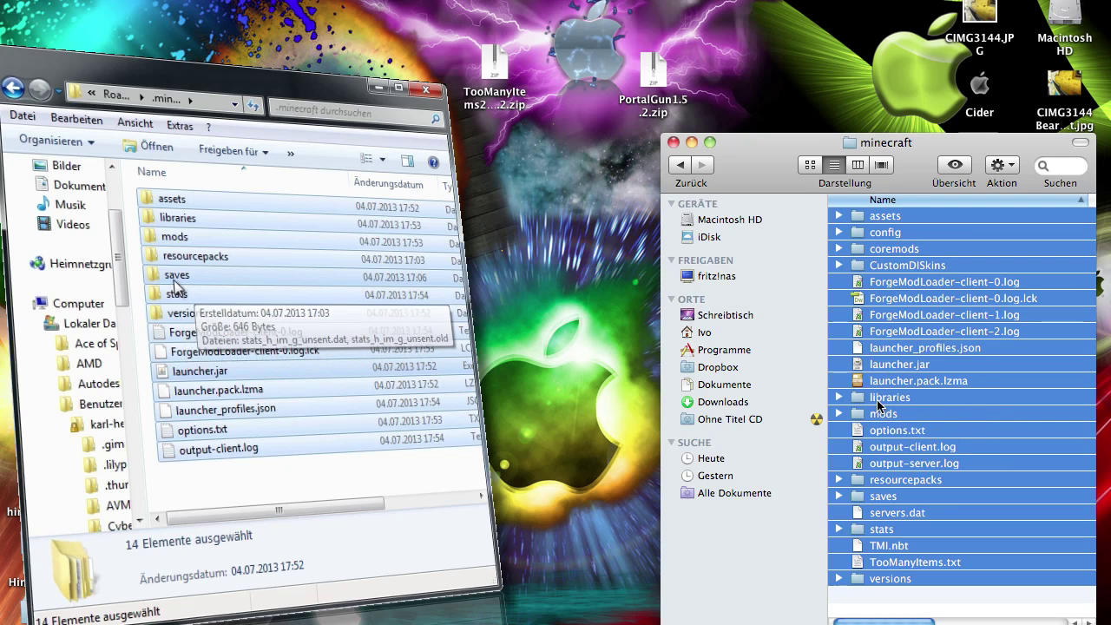
left_click(884, 495, "super")
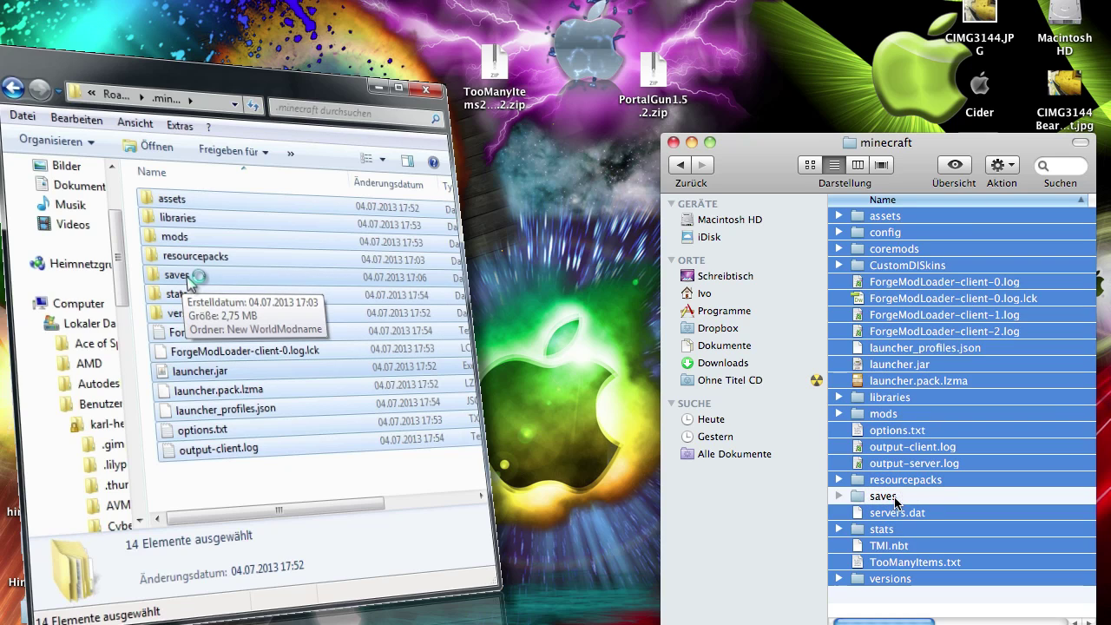
left_click(187, 276, "ctrl")
left_click(889, 514, "super")
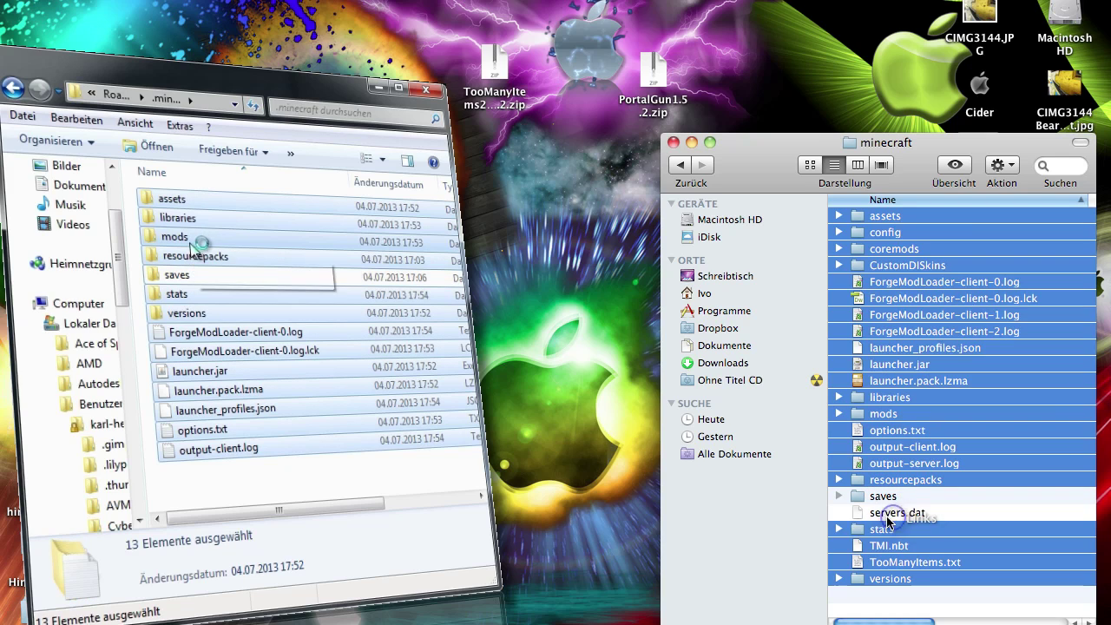
left_click(196, 258, "ctrl")
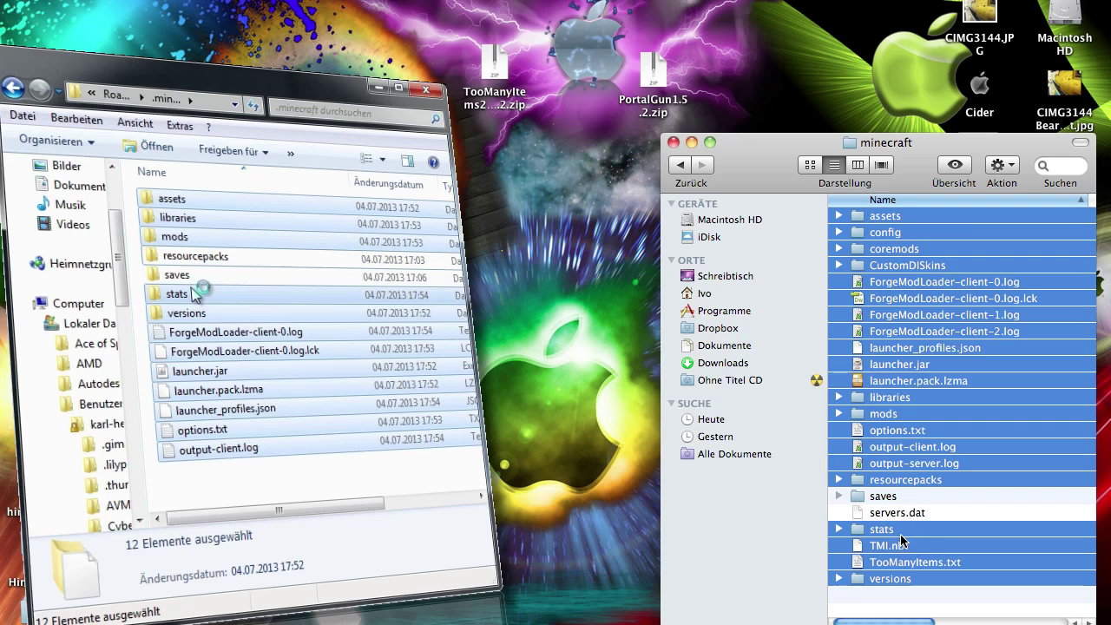
left_click(875, 531, "super")
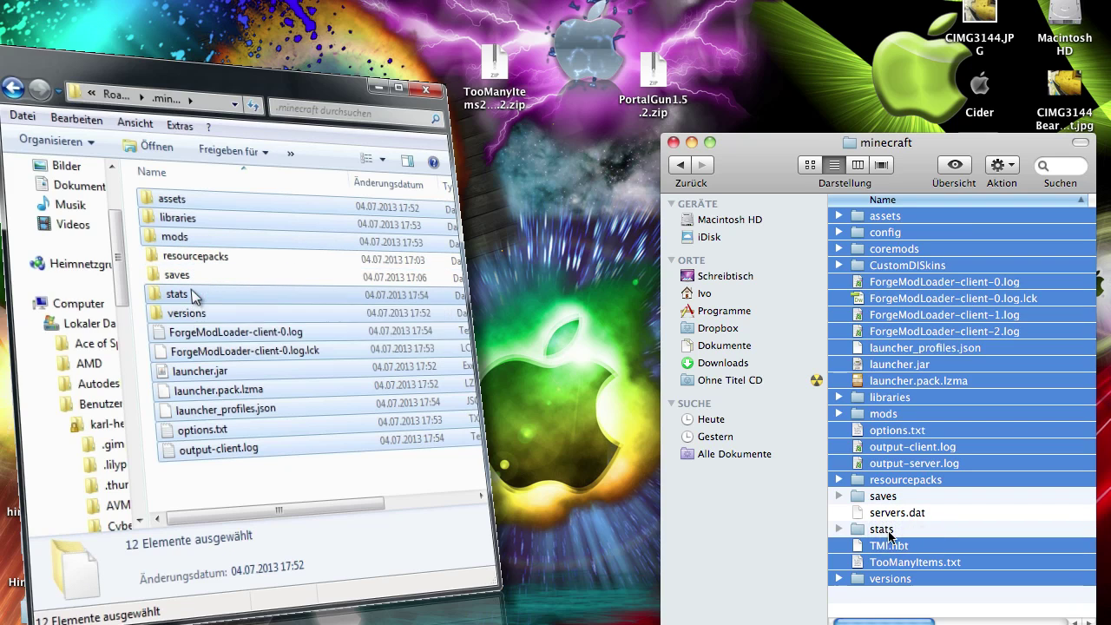
left_click(192, 292, "ctrl")
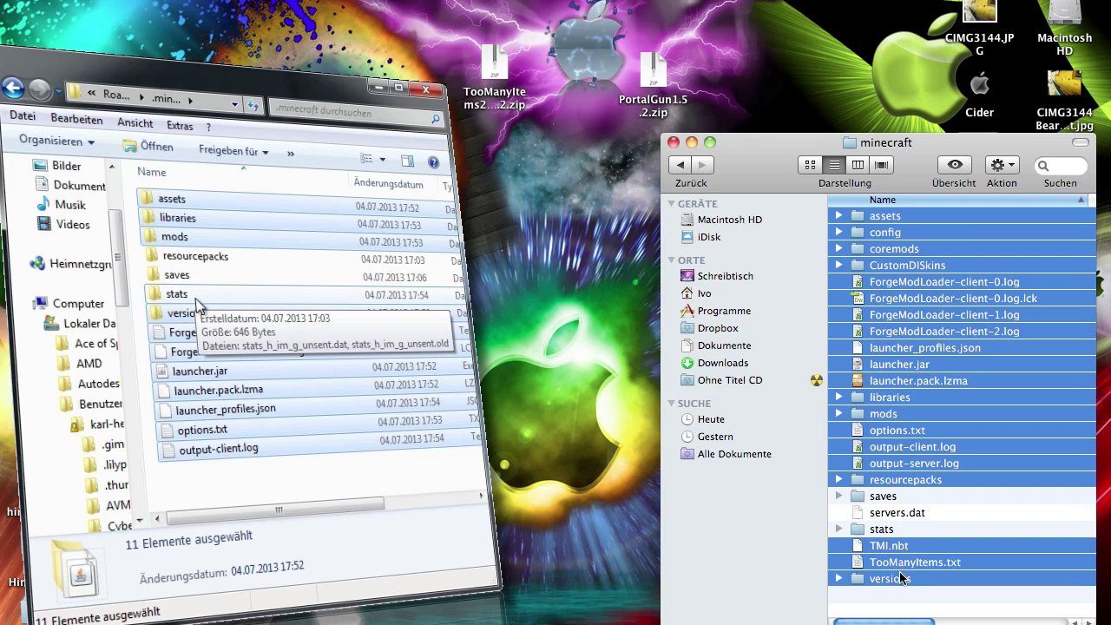
left_click(886, 579, "super")
left_click(198, 314, "ctrl")
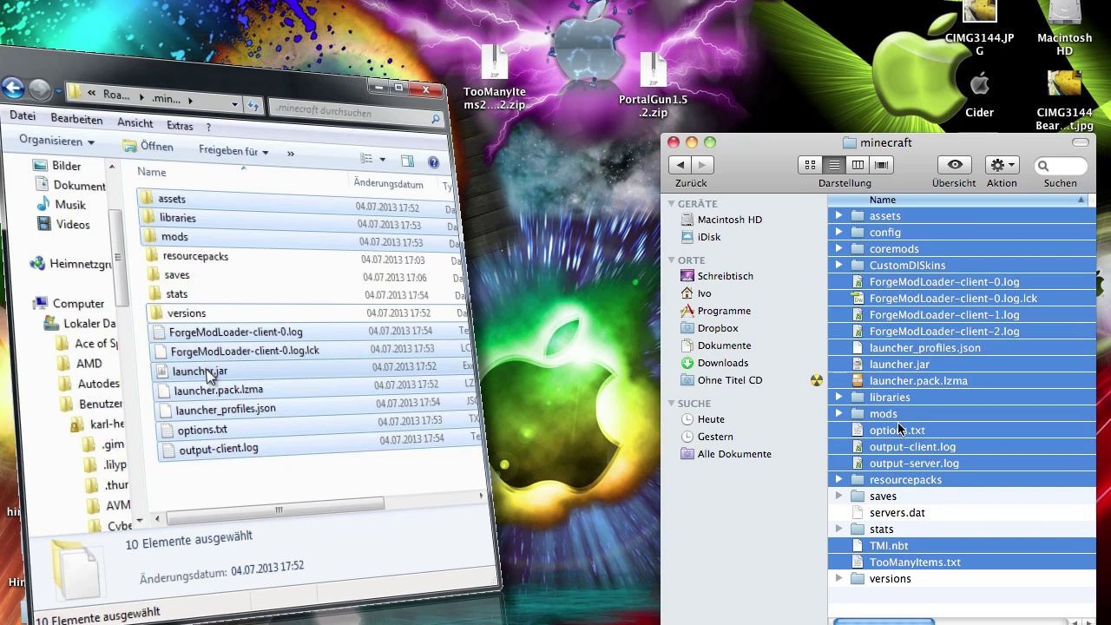
- Exclude launcher_profiles.json, options.txt and resourcepacks from the selection too, and move the remaining selected items out of the minecraft folder
left_click(903, 347, "super")
left_click(229, 410, "ctrl")
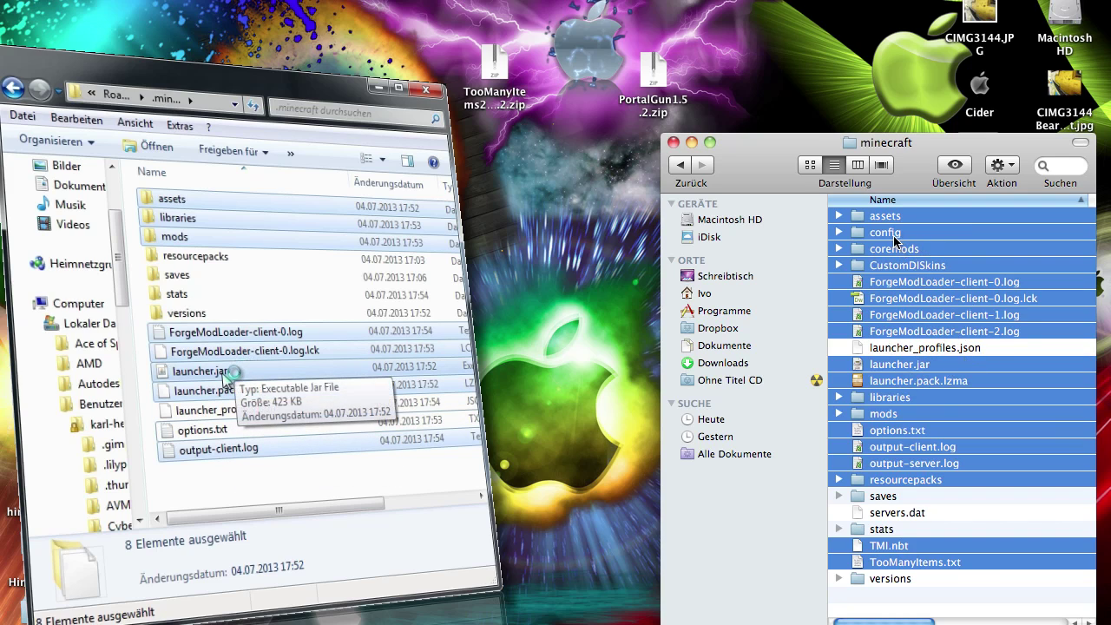
left_click(918, 434, "super")
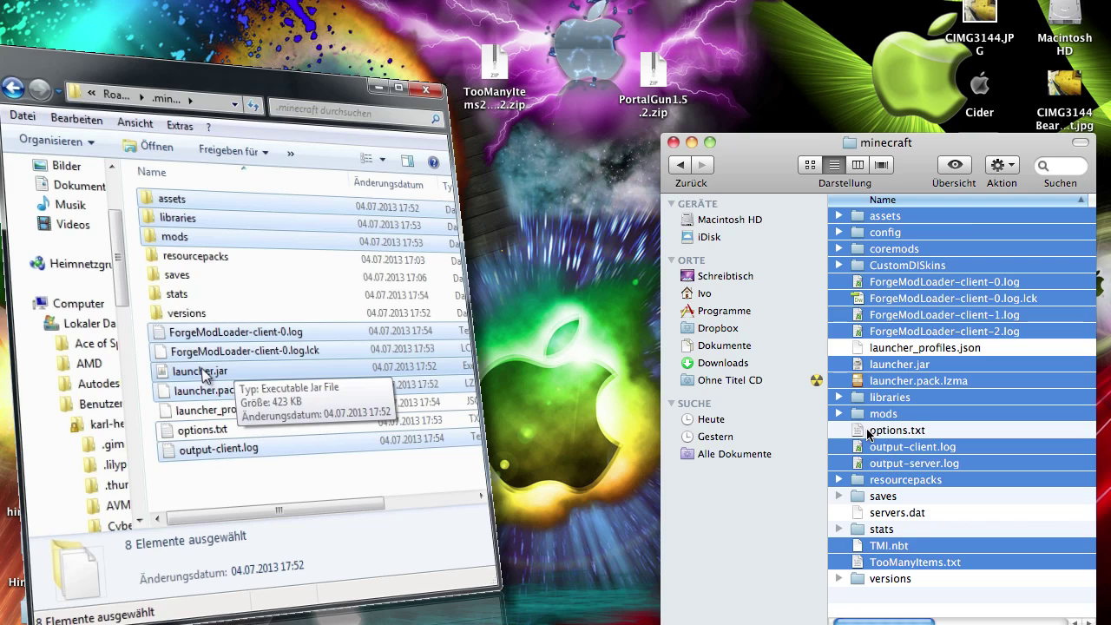
left_click(890, 482, "super")
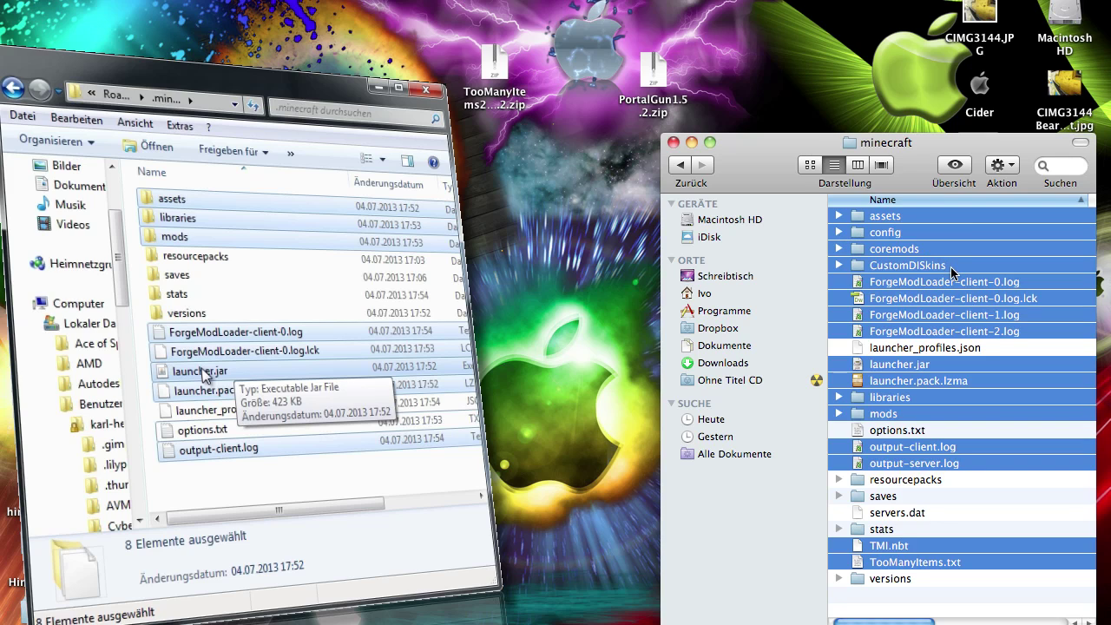
left_click_drag(206, 375, 740, 180)
- Switch to the Minecraft Launcher and choose the (Default) profile
mouse_move(929, 618)
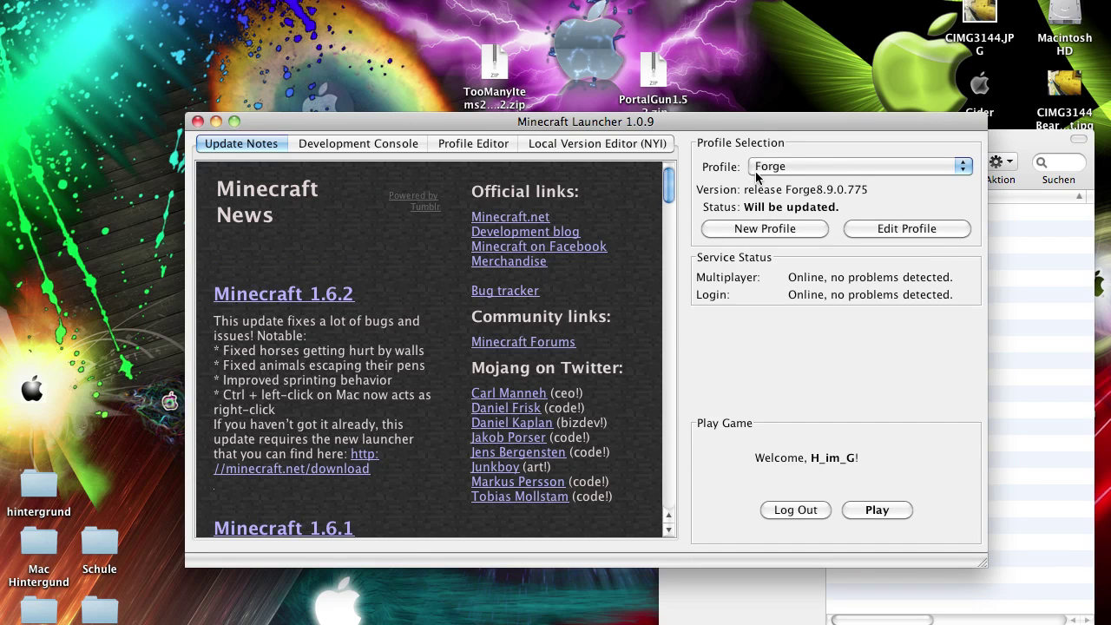
left_click(756, 170)
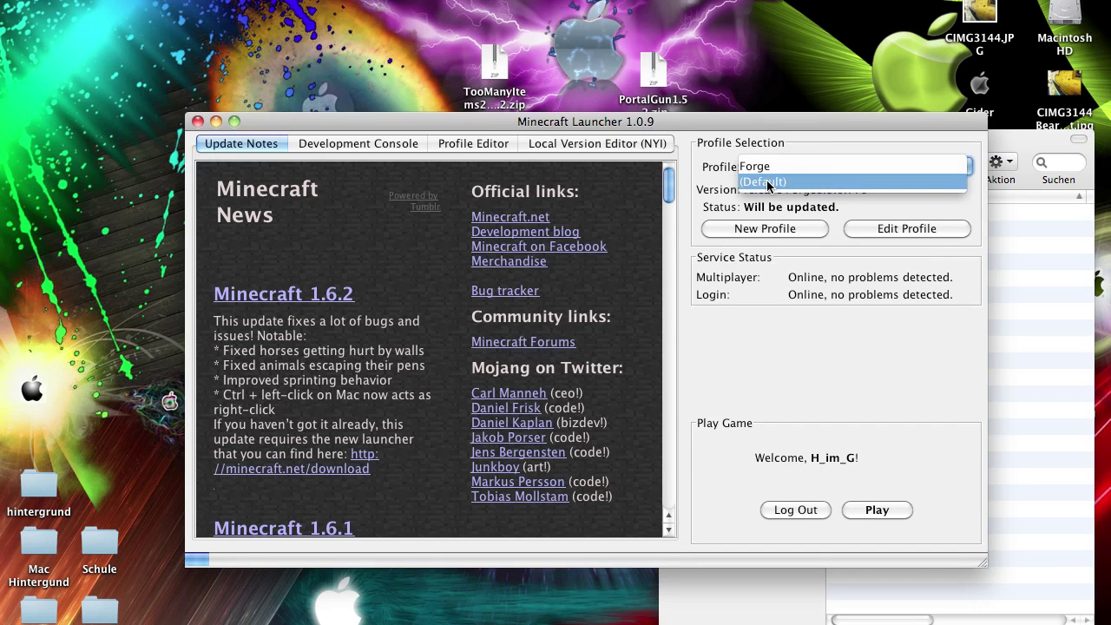
left_click(767, 184)
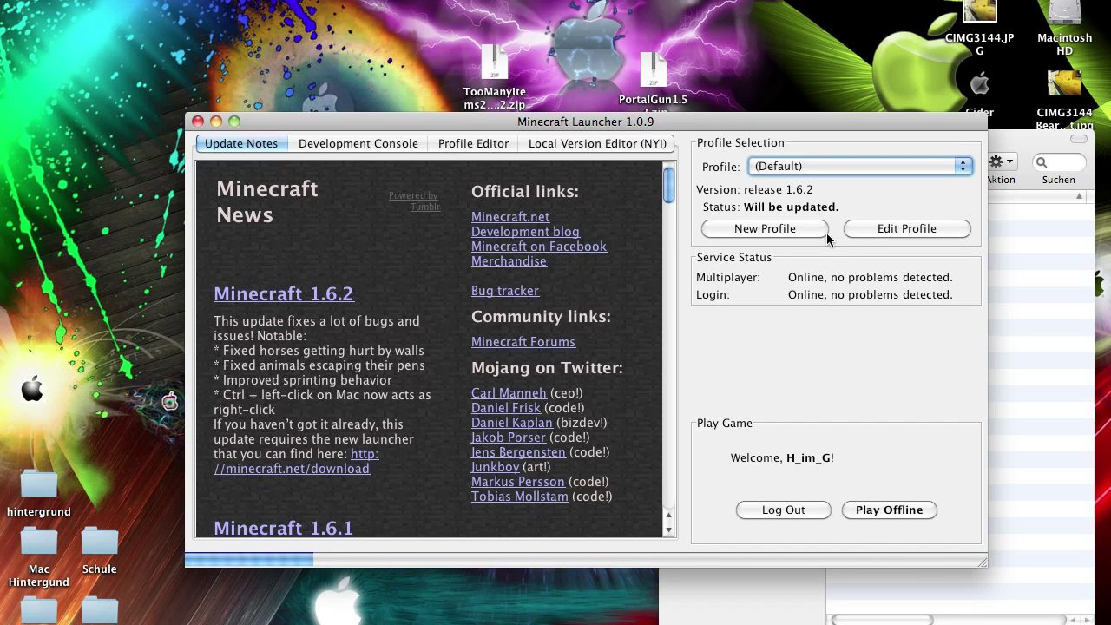
- Set the (Default) profile to use version release 1.6.2 and save the profile
left_click(874, 228)
left_click(499, 330)
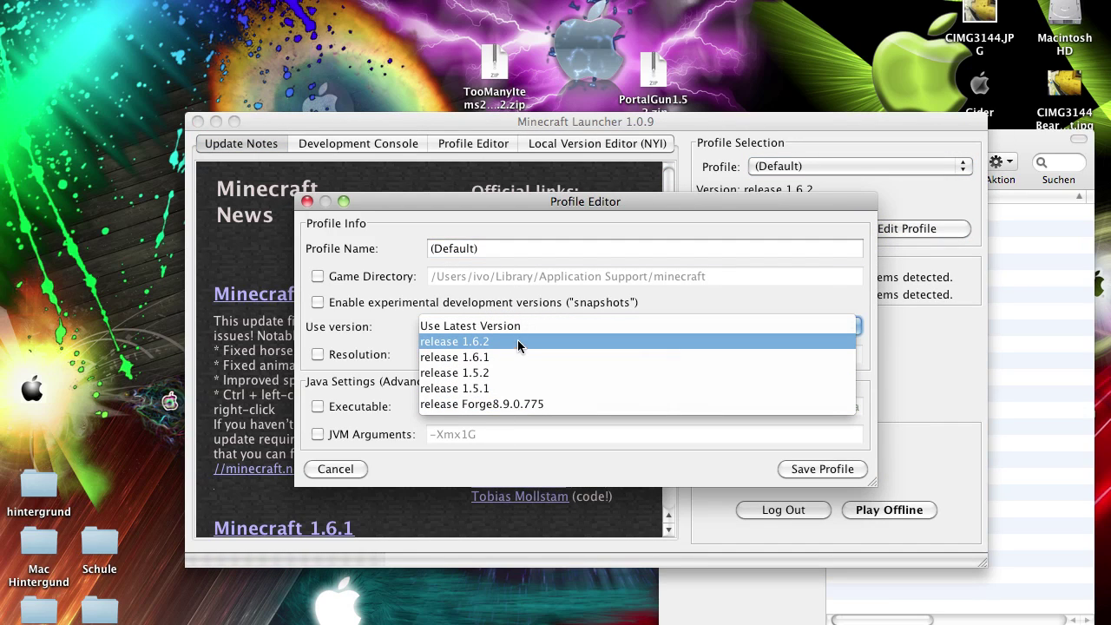
left_click(511, 343)
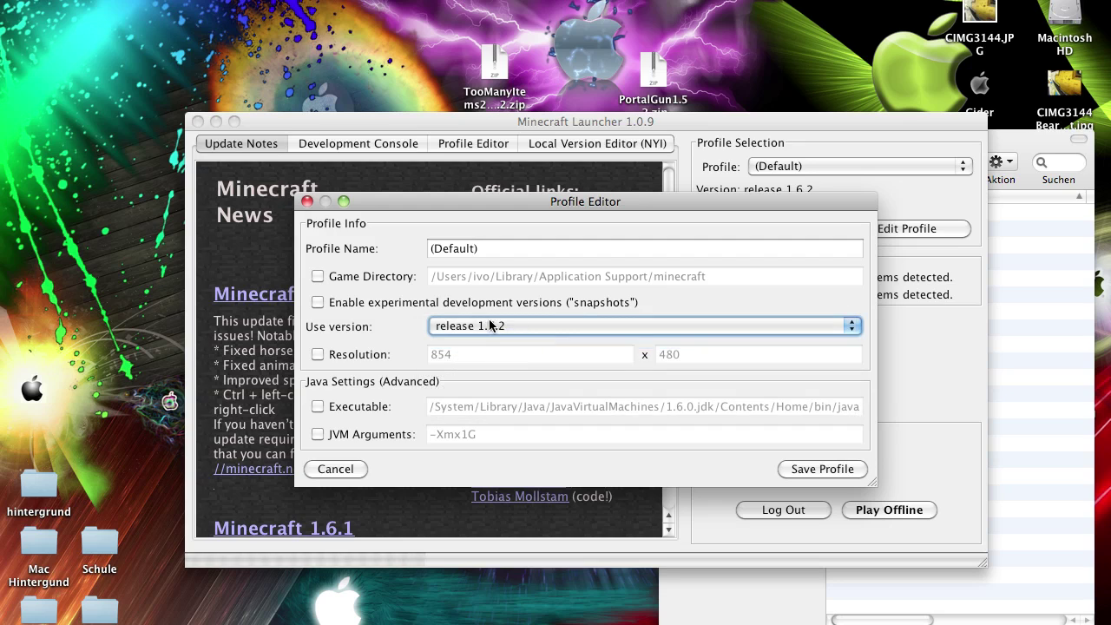
left_click(824, 466)
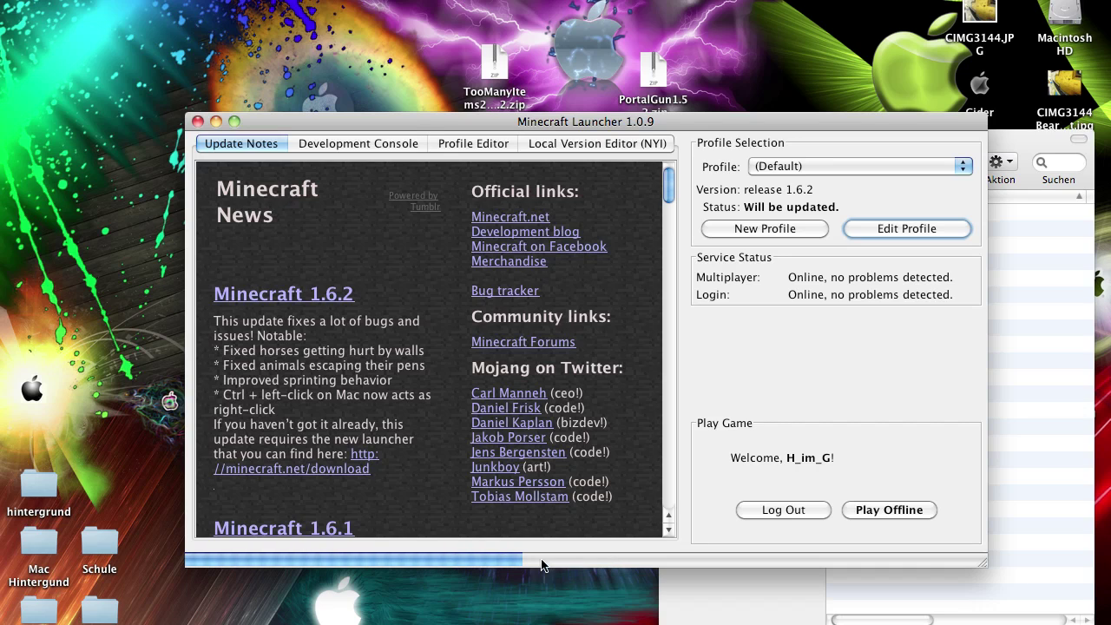
- Check the minecraft folder for the assets folder and return to the Minecraft Launcher
left_click(1048, 398)
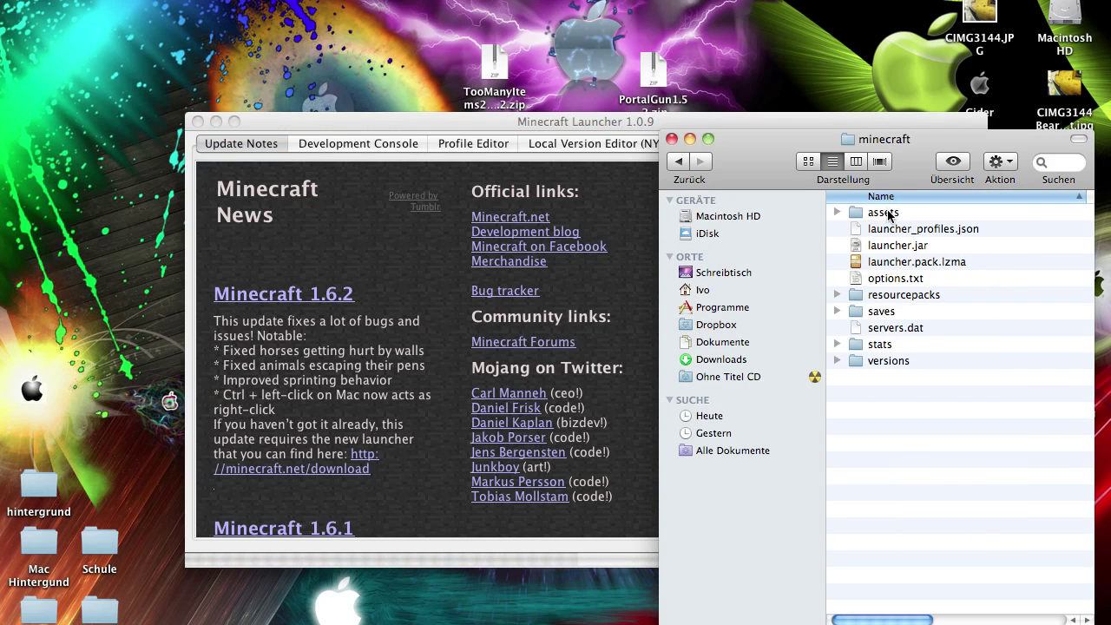
left_click(885, 212)
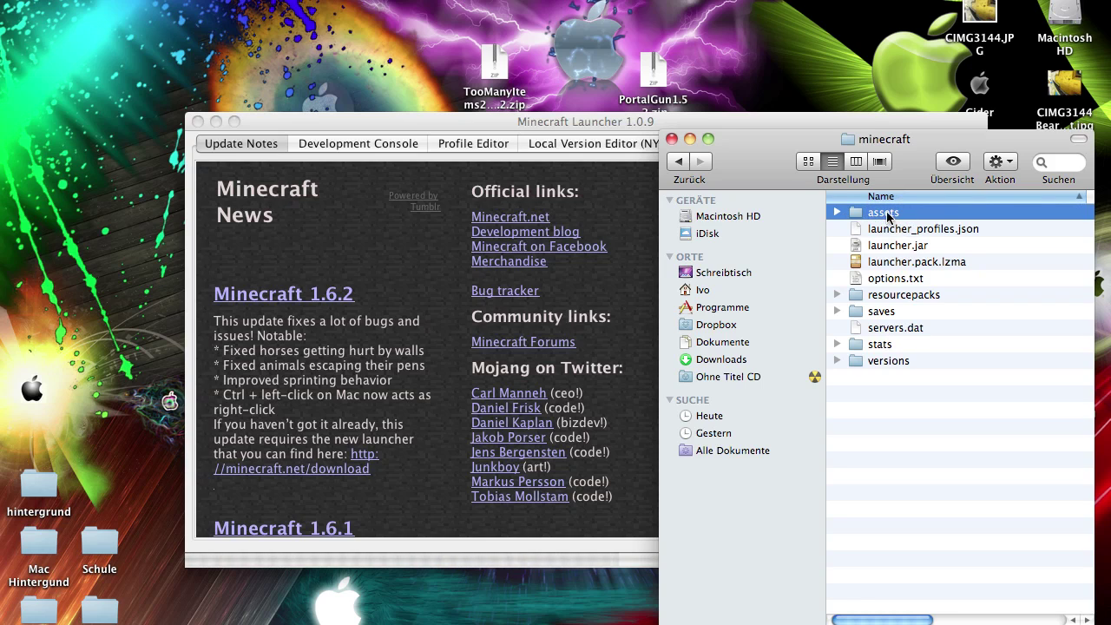
left_click(632, 121)
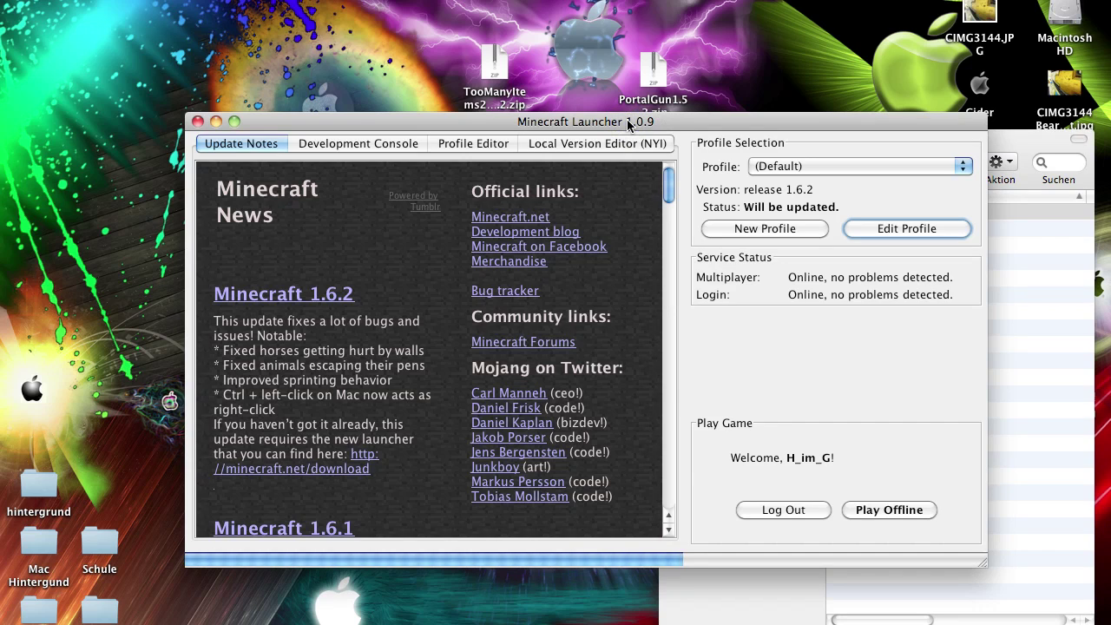
scroll(403, 173, "down", 15)
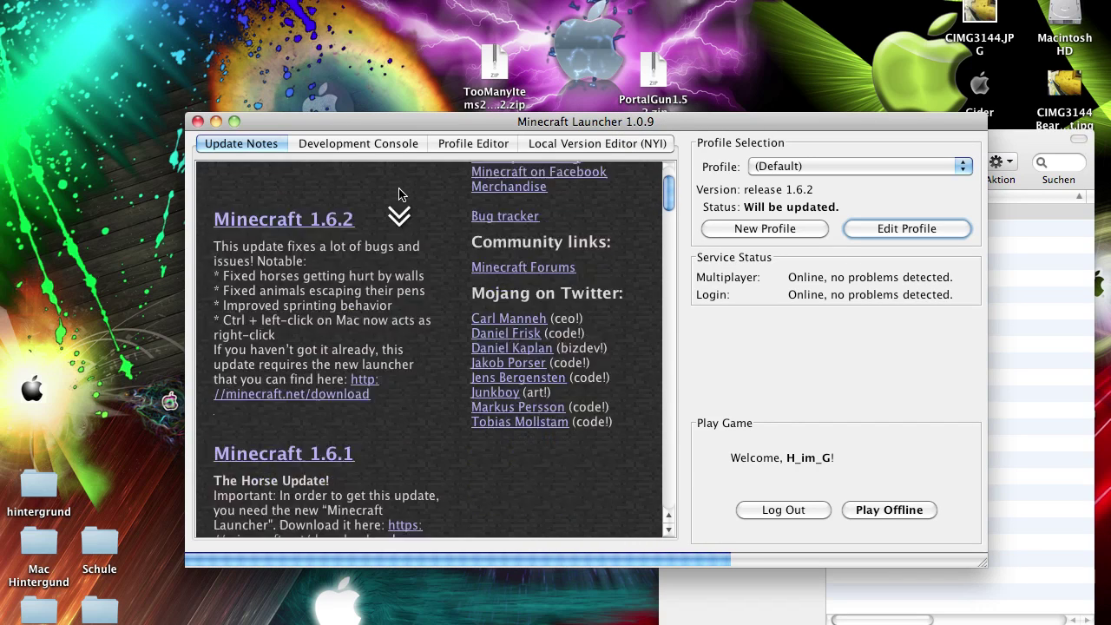
scroll(400, 179, "up", 15)
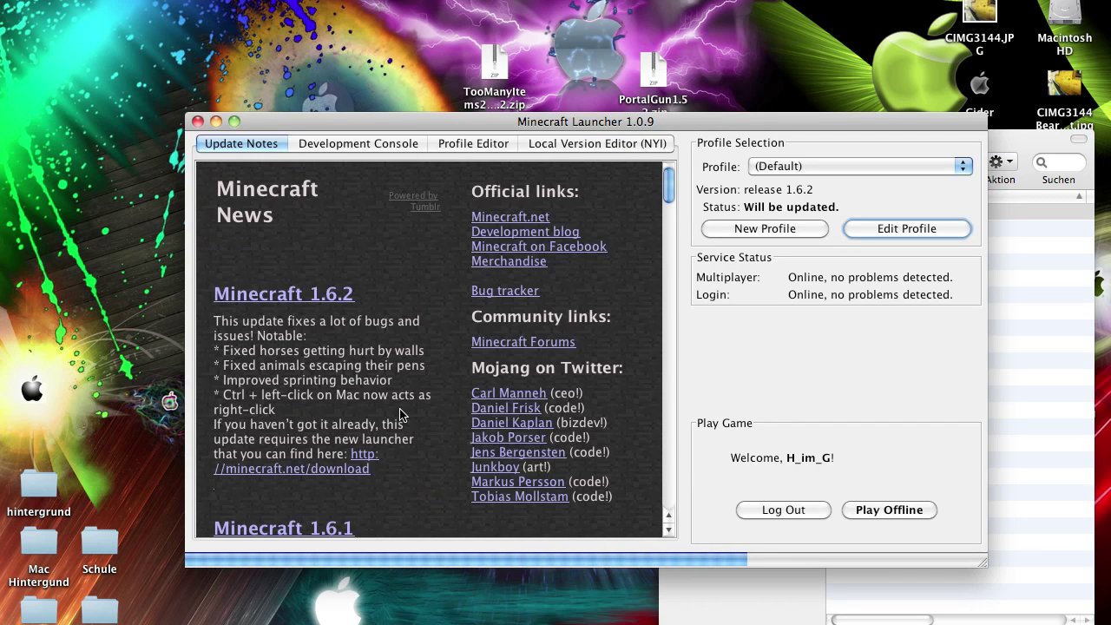
scroll(400, 416, "down", 5)
scroll(400, 415, "up", 5)
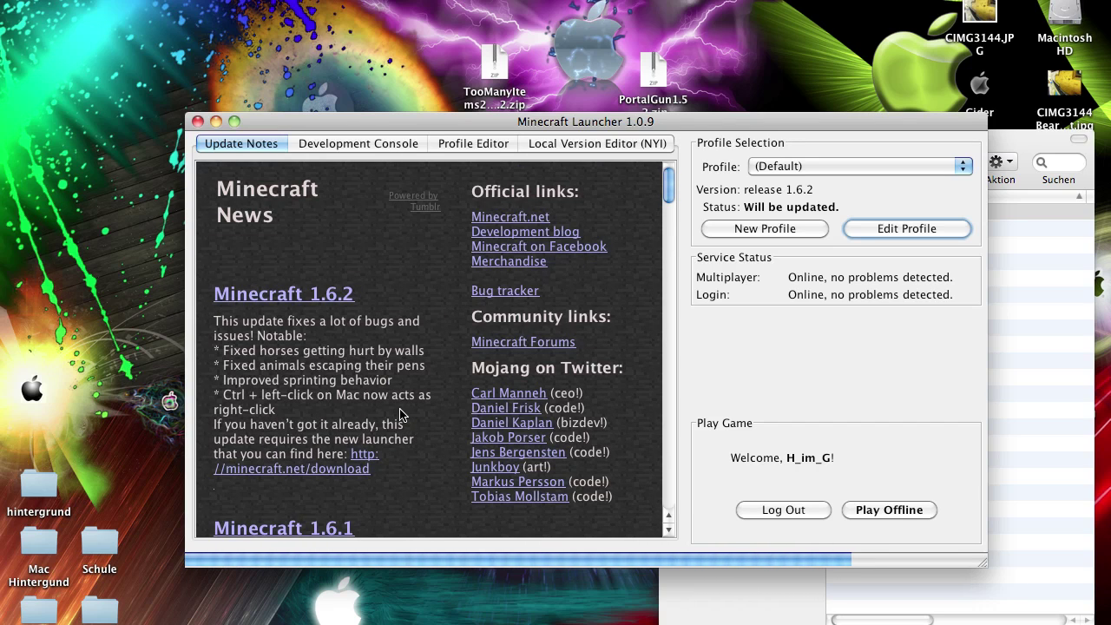
scroll(400, 415, "down", 10)
scroll(400, 415, "up", 10)
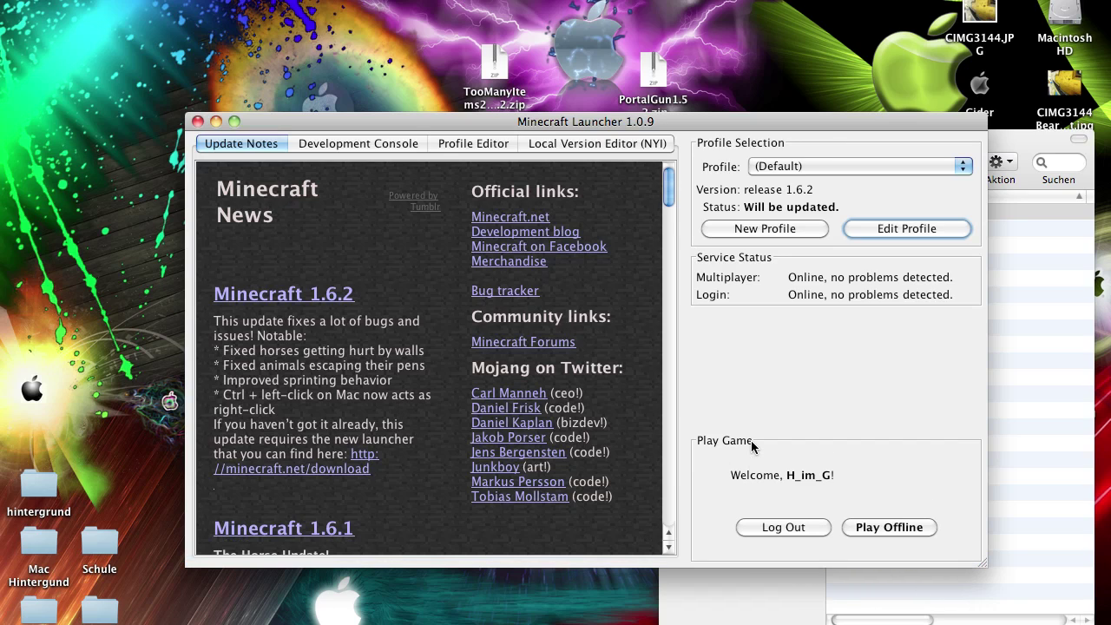
- Log out of the launcher, log back in with the account password to start Minecraft 1.6.2, and check the minecraft folder during the download
left_click(1049, 338)
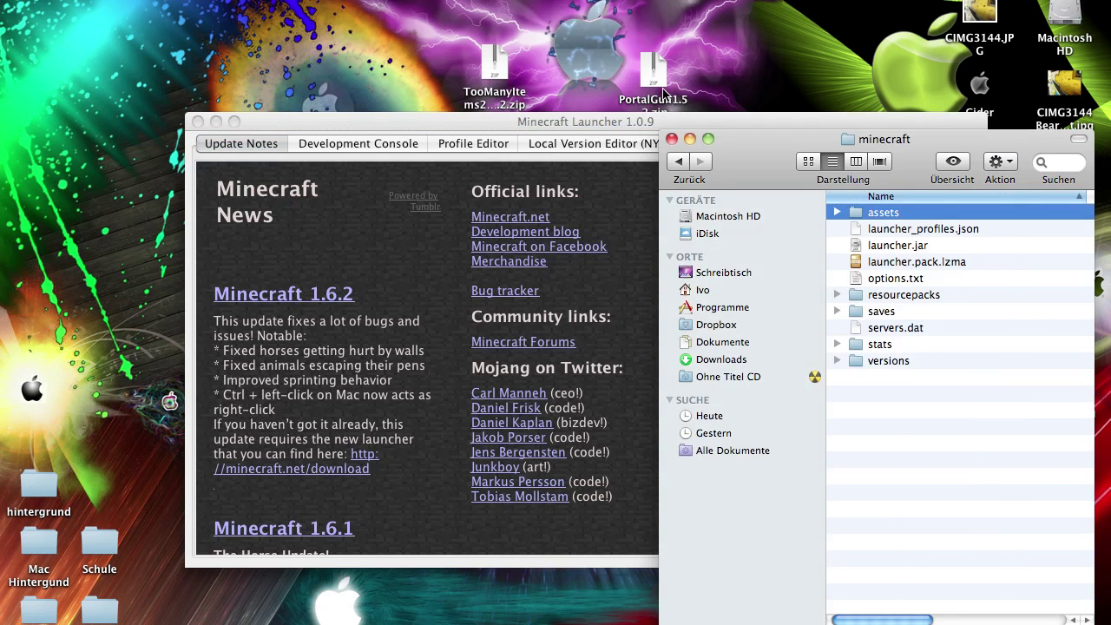
left_click(658, 126)
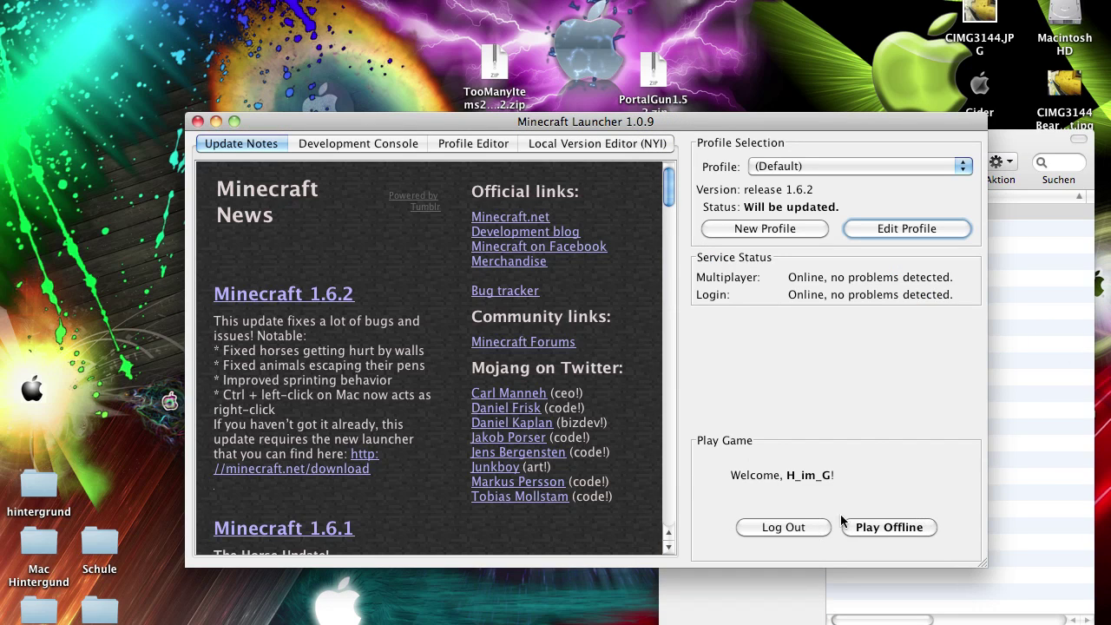
left_click(784, 531)
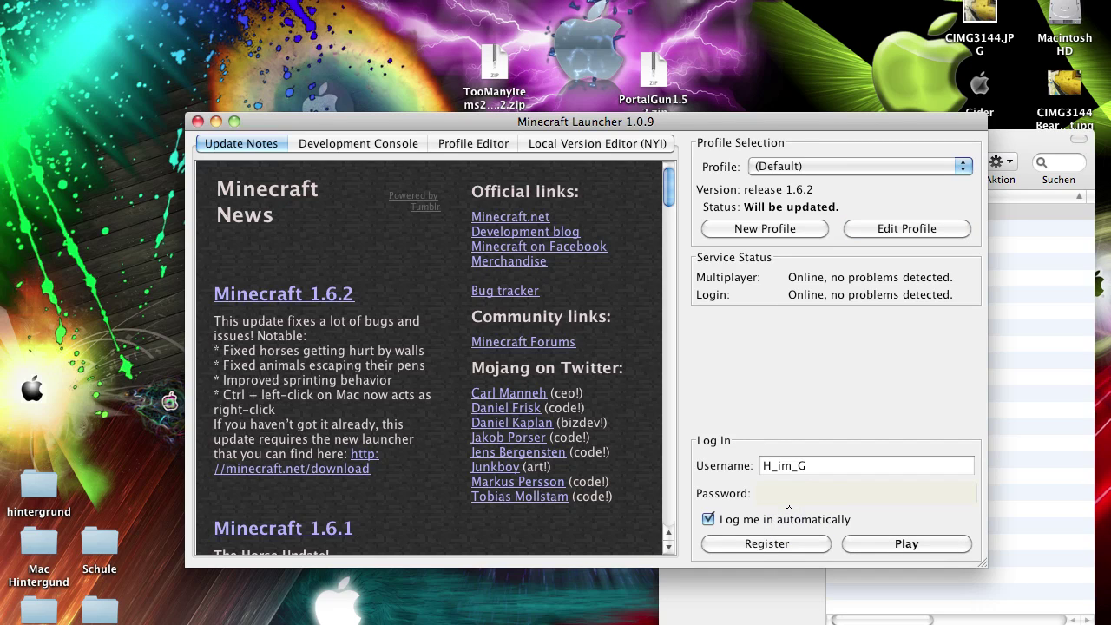
left_click(902, 545)
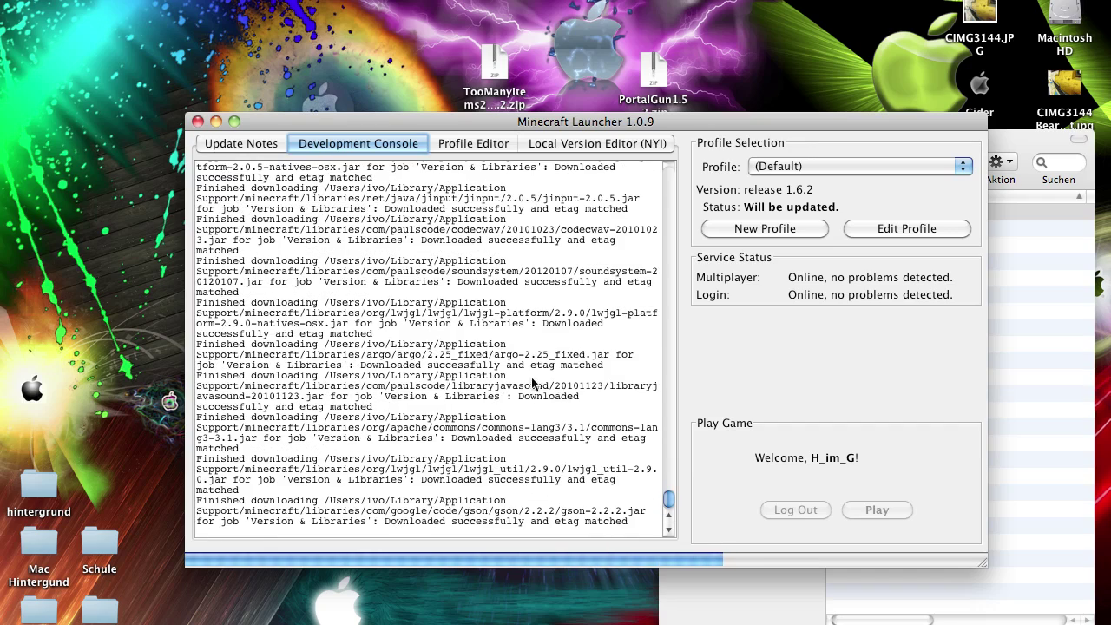
left_click(1032, 355)
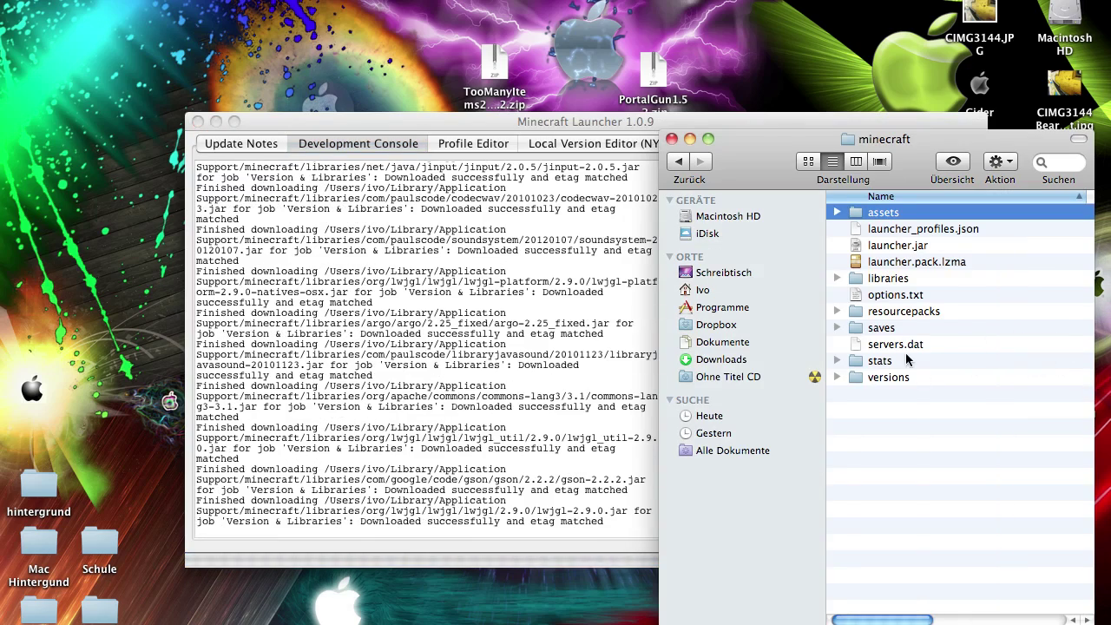
left_click(557, 116)
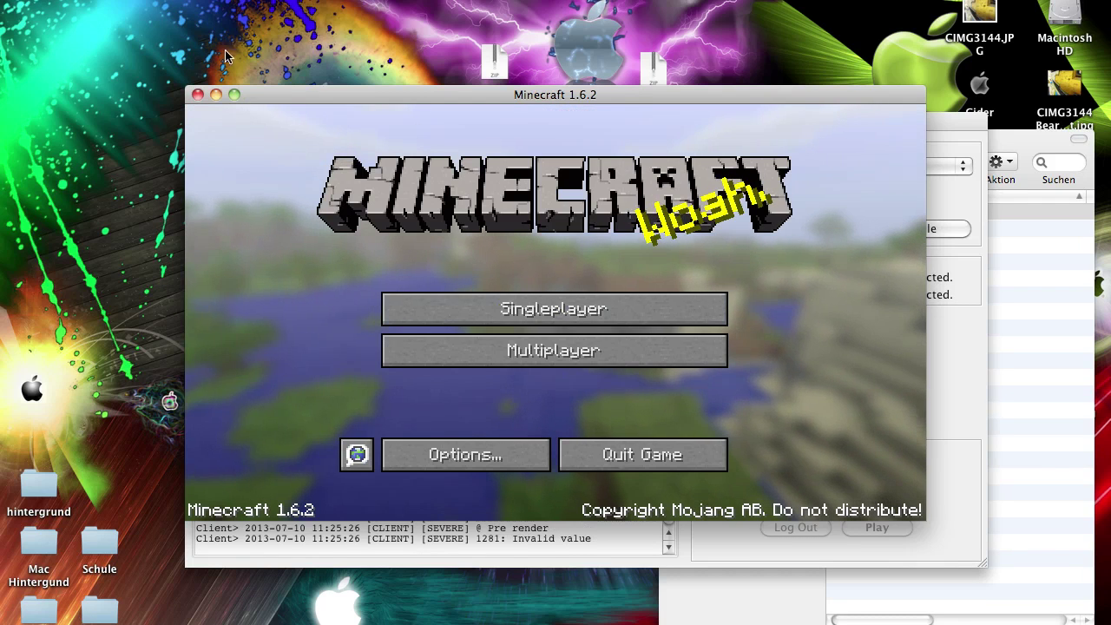
- Close the Minecraft 1.6.2 game and the launcher, and return to the minecraft folder in Finder
left_click(197, 95)
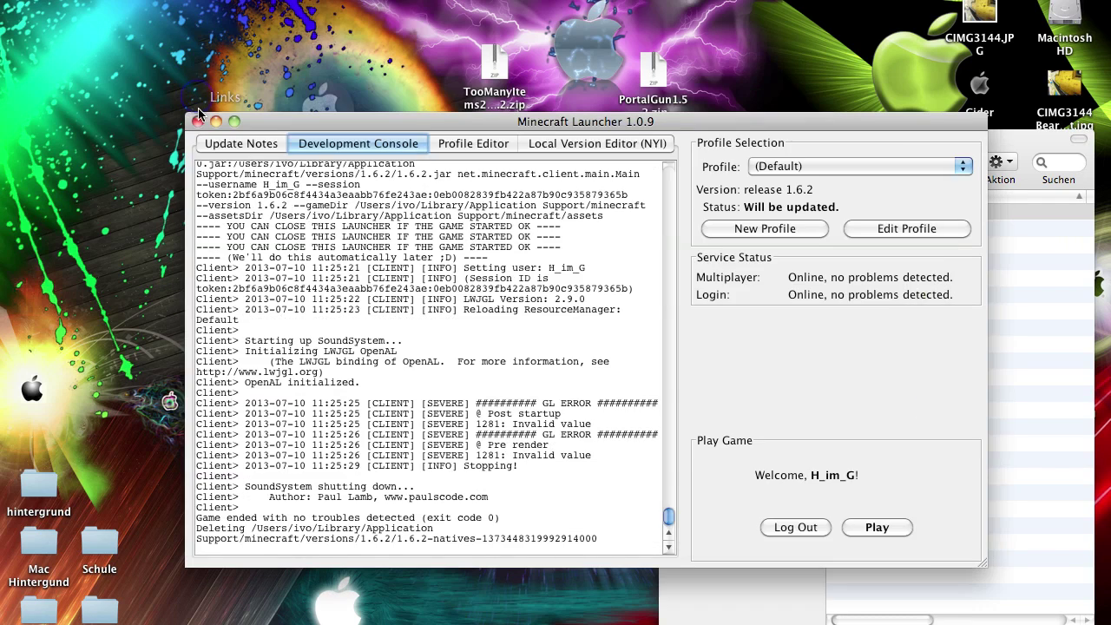
left_click(198, 122)
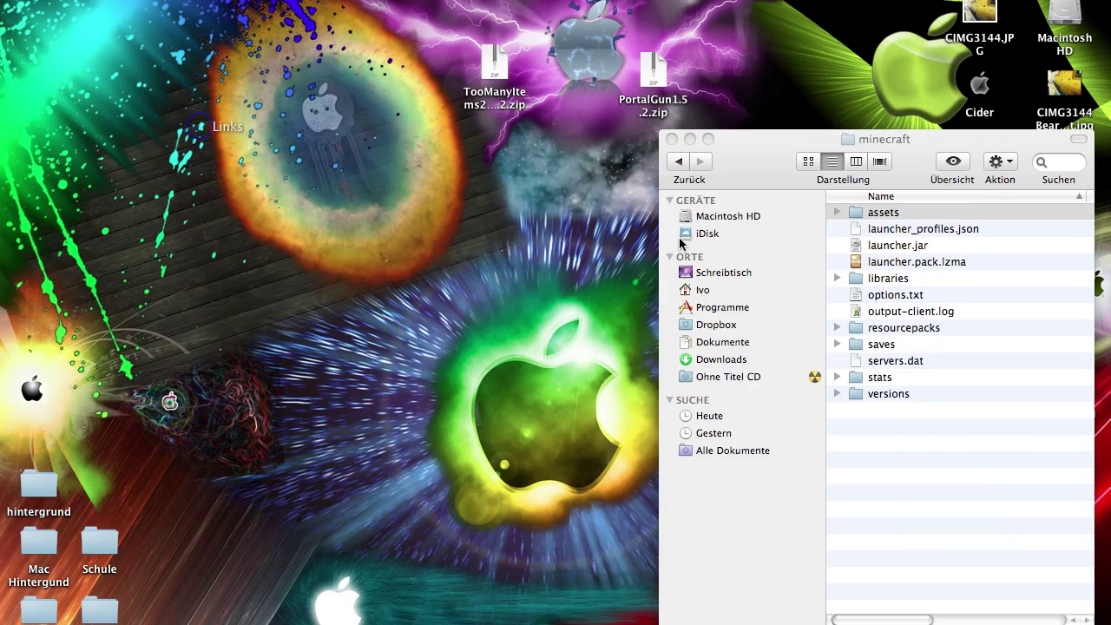
left_click(966, 507)
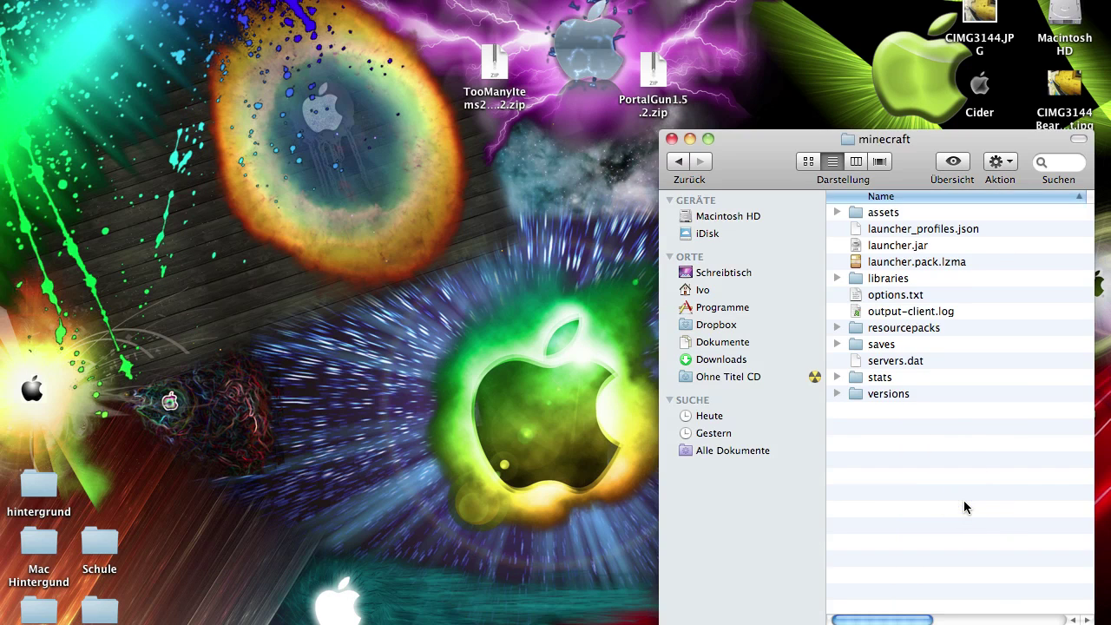